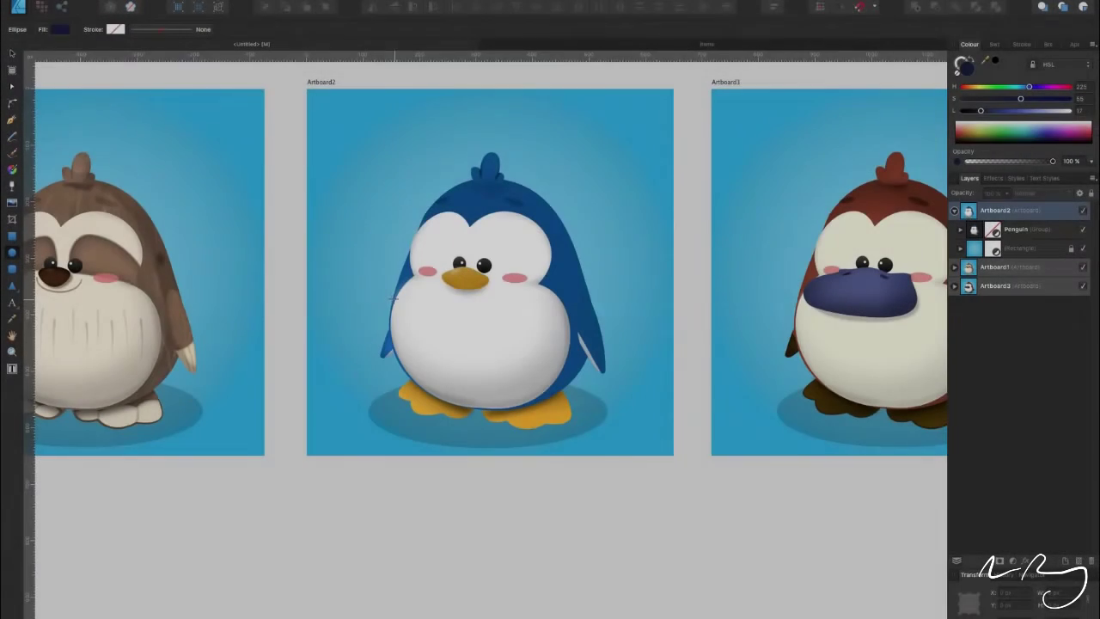
Draw an ellipse on the penguin's belly, nudge it into place and recolour it from navy to green
drag(393, 298, 479, 381)
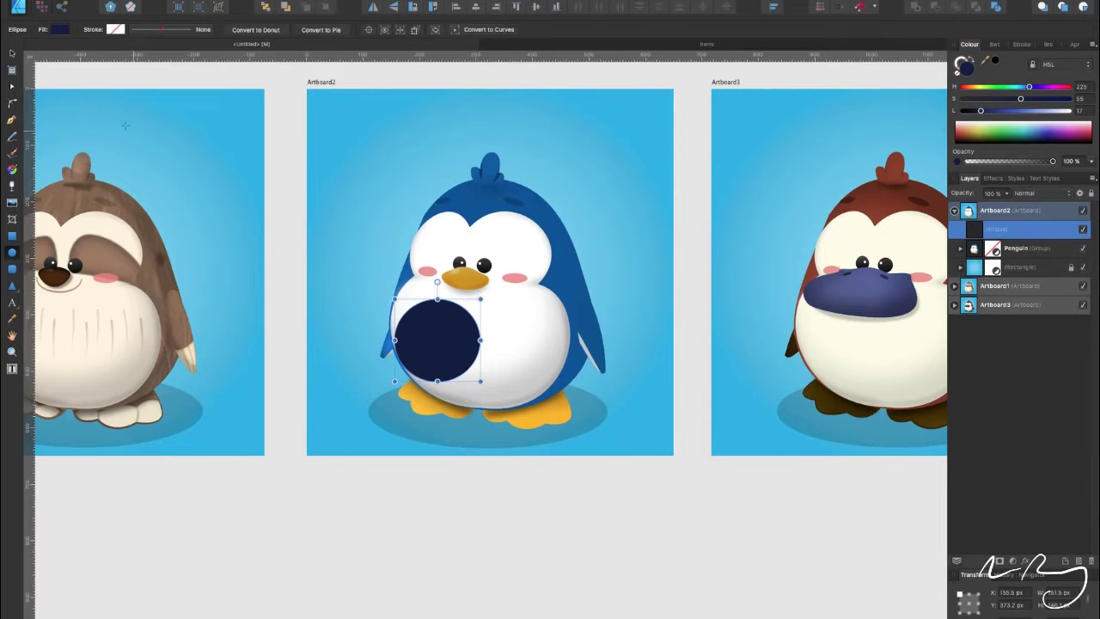
drag(448, 341, 433, 335)
mouse_move(1022, 86)
mouse_down()
mouse_move(1007, 90)
mouse_move(1012, 111)
mouse_move(1001, 110)
mouse_up()
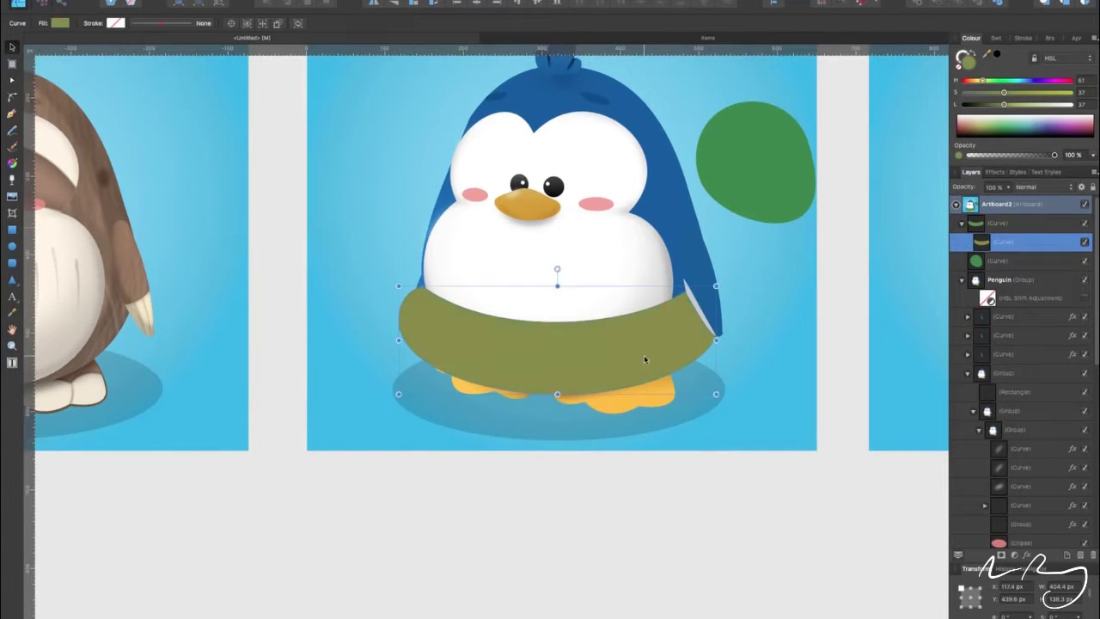
scroll(696, 320, up, 2)
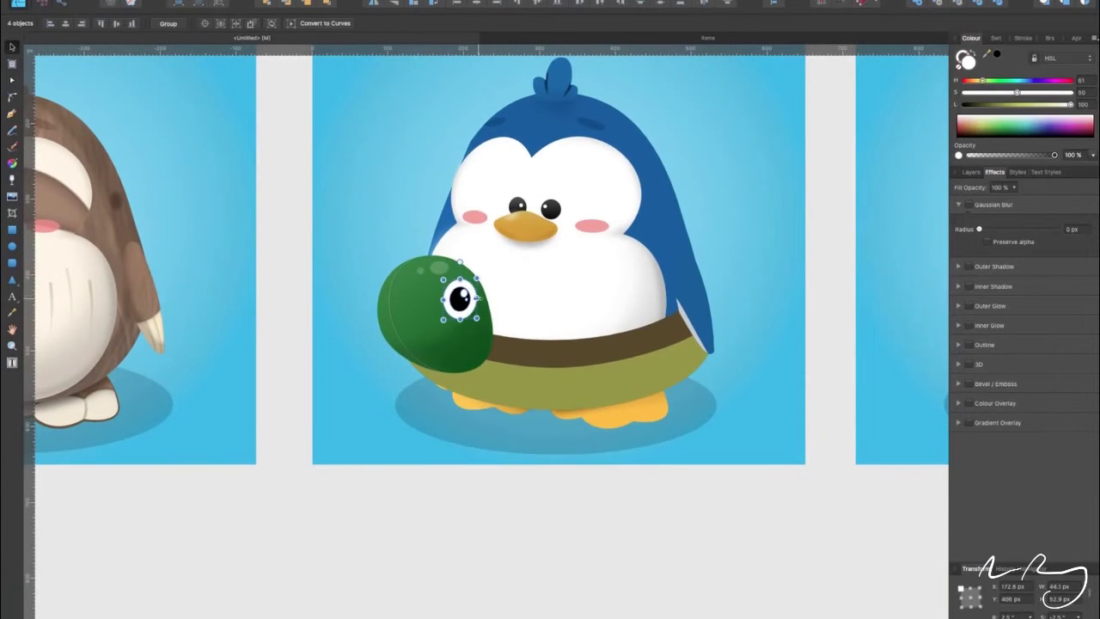
Select the thin highlight curve on the turtle head with the Node tool
key(a)
click(497, 340)
scroll(502, 347, up, 5)
click(560, 101)
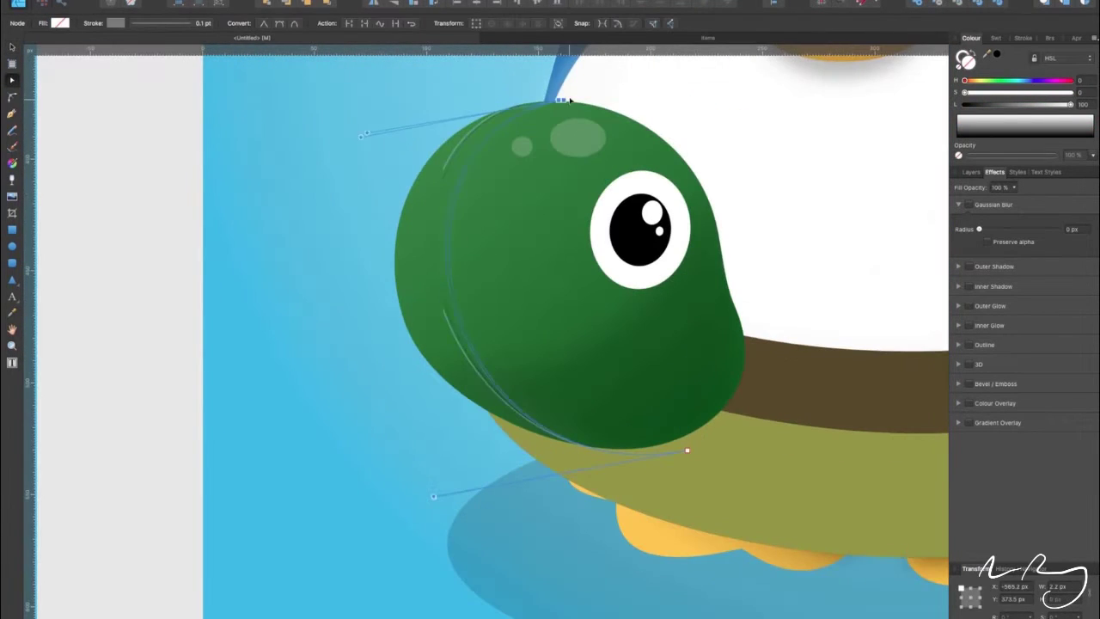
scroll(360, 121, down, 5)
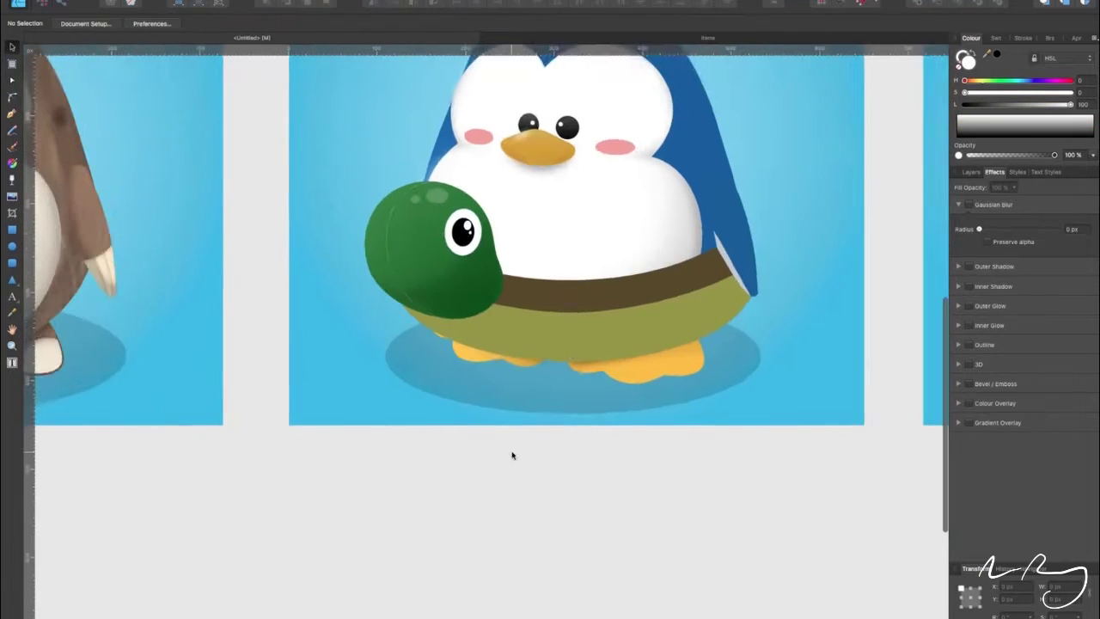
Apply a vertical linear gradient across the float's olive body
key(v)
click(638, 350)
key(g)
drag(518, 387, 507, 285)
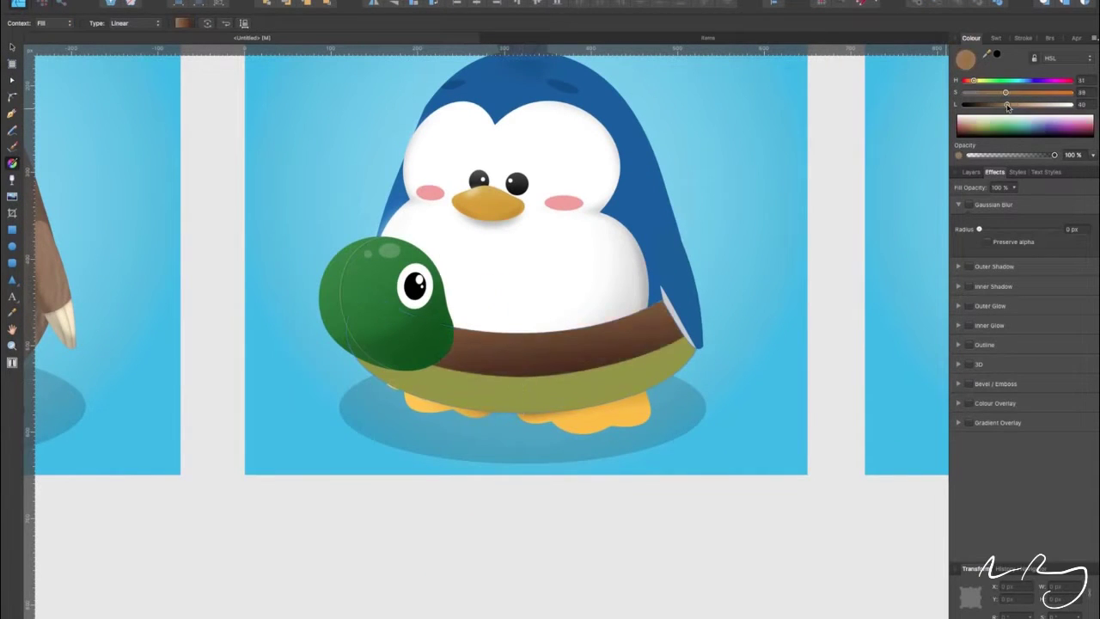
click(587, 473)
scroll(579, 329, right, 2)
scroll(579, 329, down, 1)
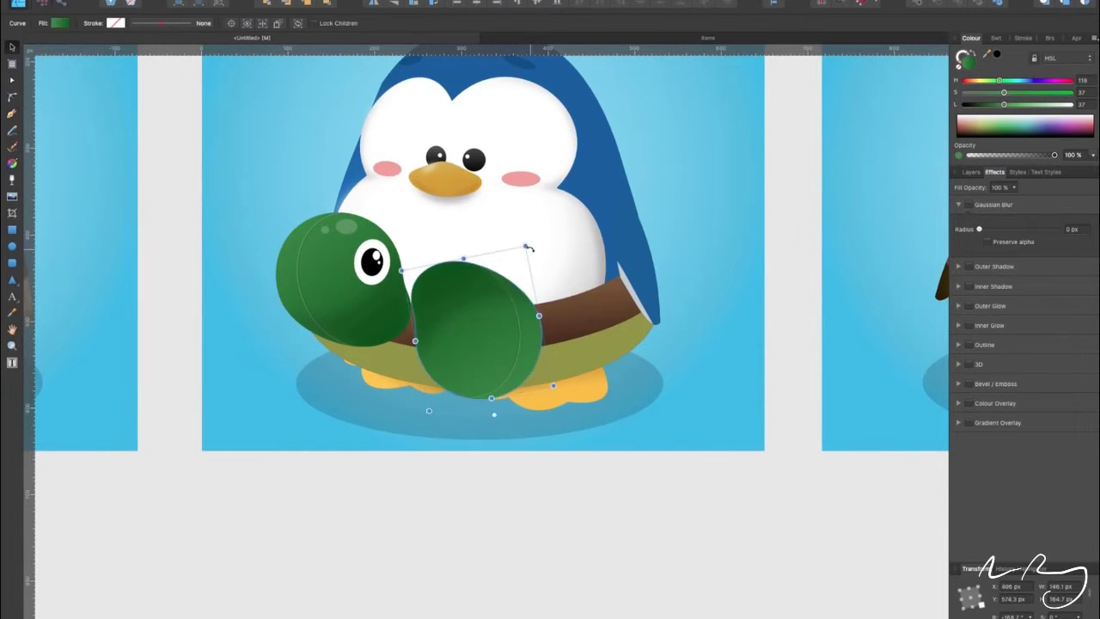
Draw green flippers on the float's front and right side
drag(529, 378, 584, 368)
drag(574, 329, 650, 320)
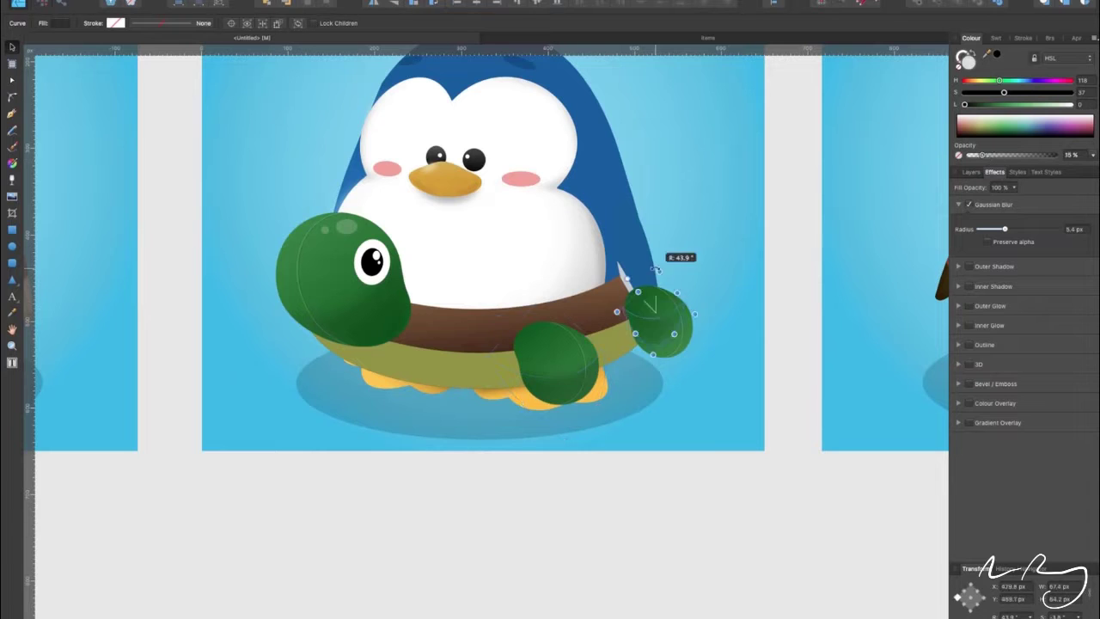
scroll(714, 313, left, 3)
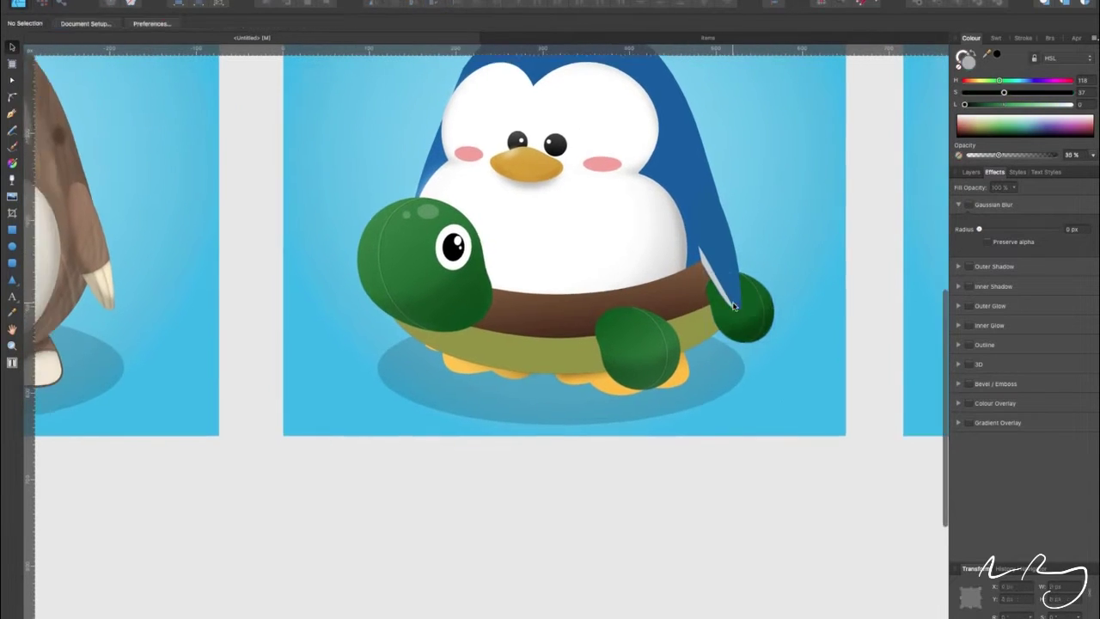
Shade the flipper with a linear gradient and adjust its direction
key(g)
scroll(514, 327, up, 2)
drag(448, 140, 514, 327)
drag(544, 152, 757, 393)
scroll(649, 358, down, 2)
Shift the turtle head group slightly to the right
key(v)
click(447, 309)
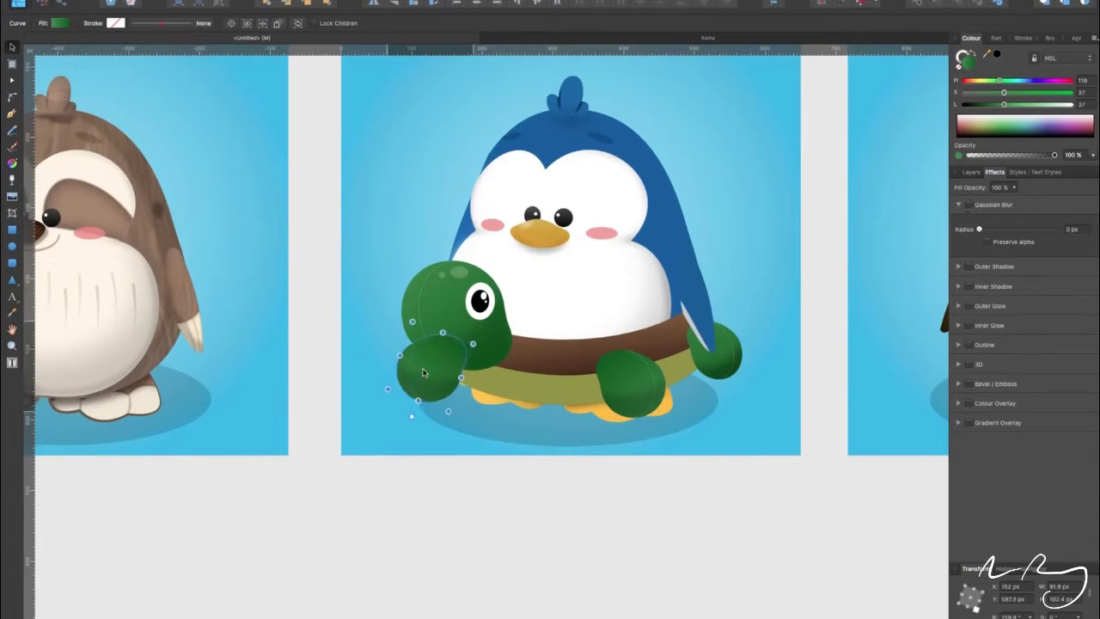
double_click(433, 366)
drag(457, 341, 479, 337)
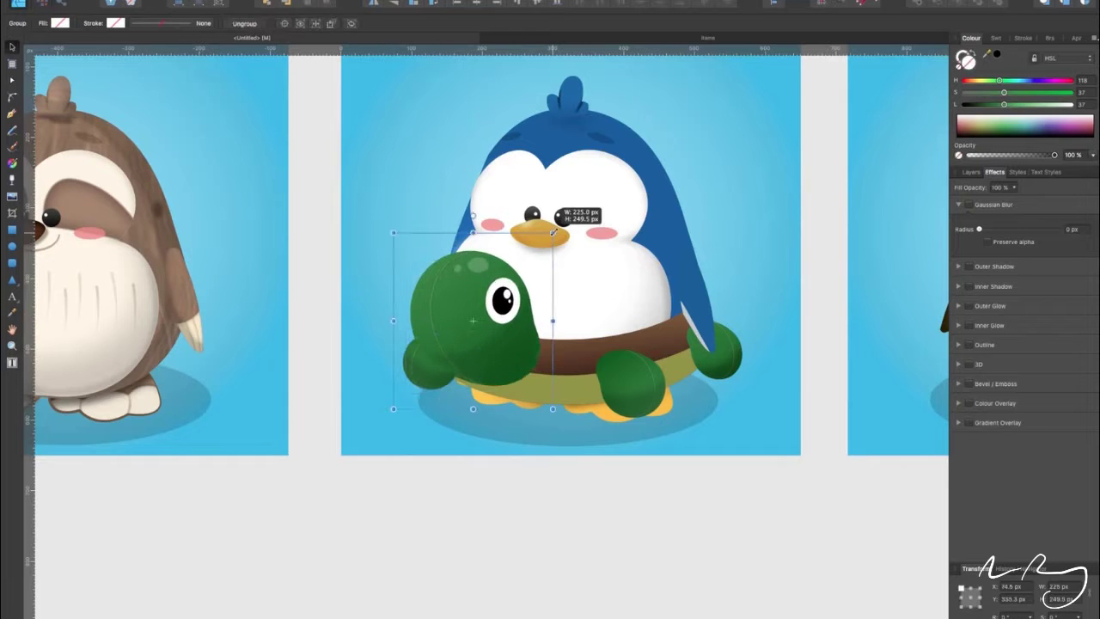
scroll(806, 495, up, 2)
Pen-draw a thick white stripe along the turtle's brown band
key(p)
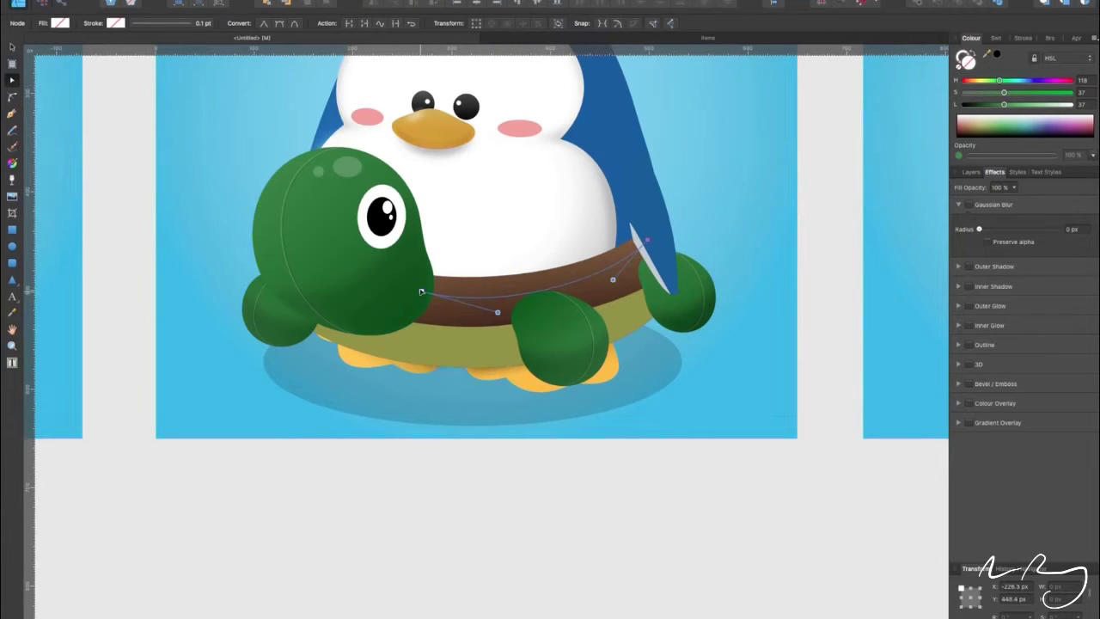
click(1022, 37)
drag(971, 70, 1004, 71)
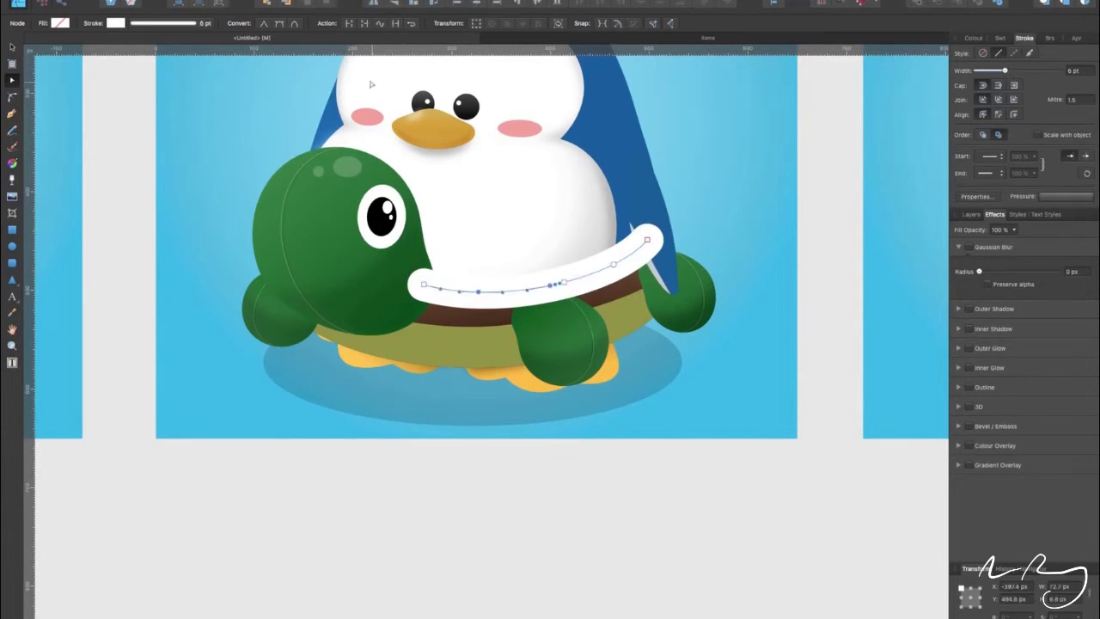
key(v)
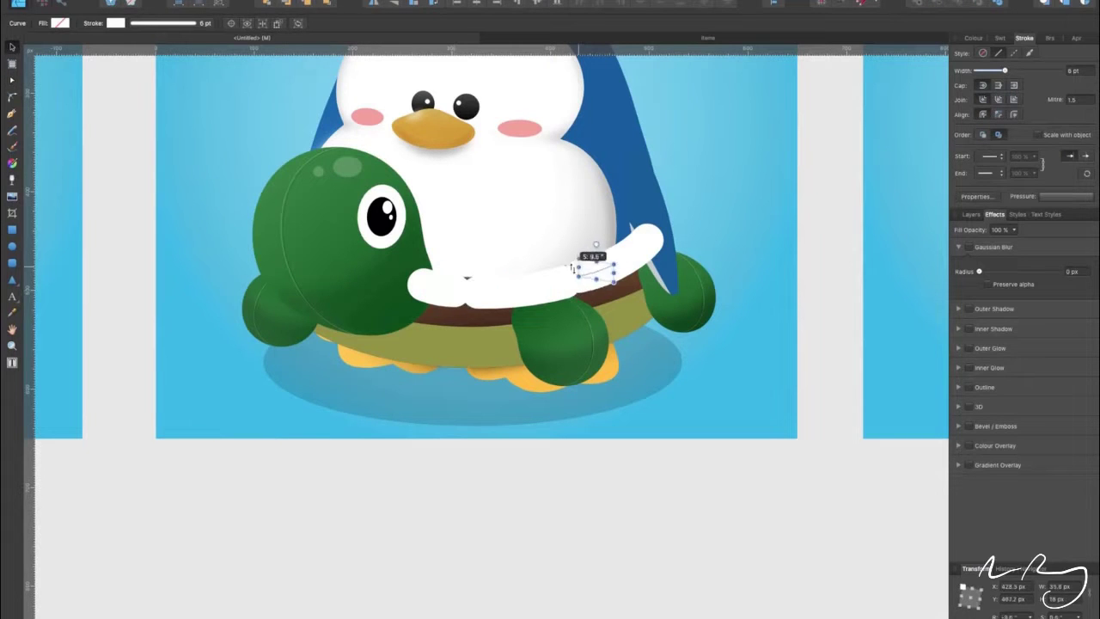
Edit the stripe's nodes and move the small highlight curve onto the flipper
scroll(572, 269, up, 3)
key(a)
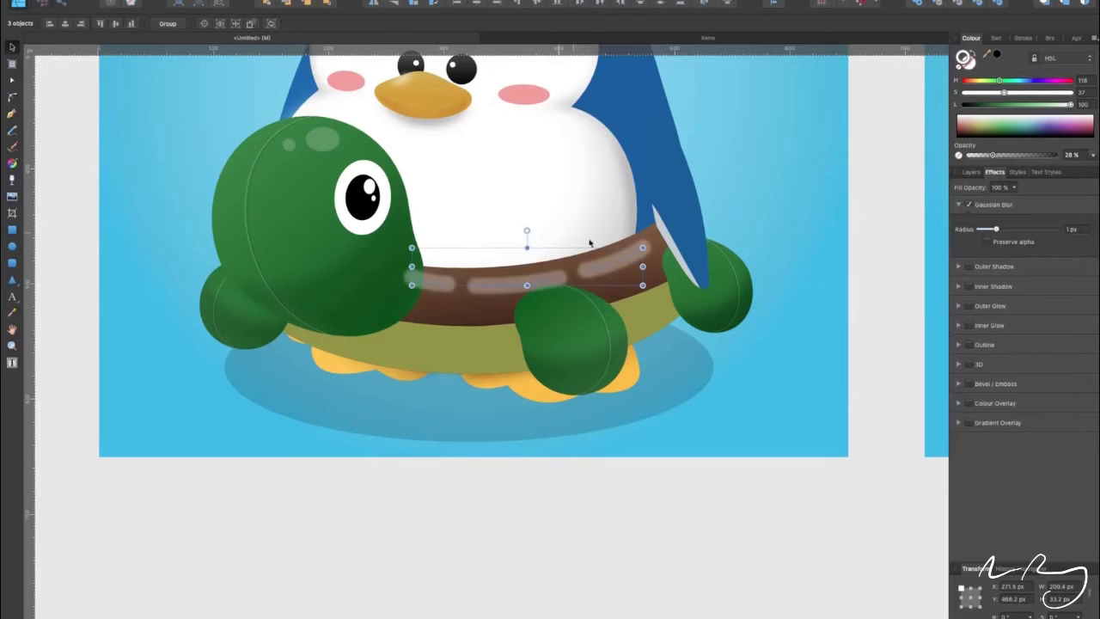
click(559, 273)
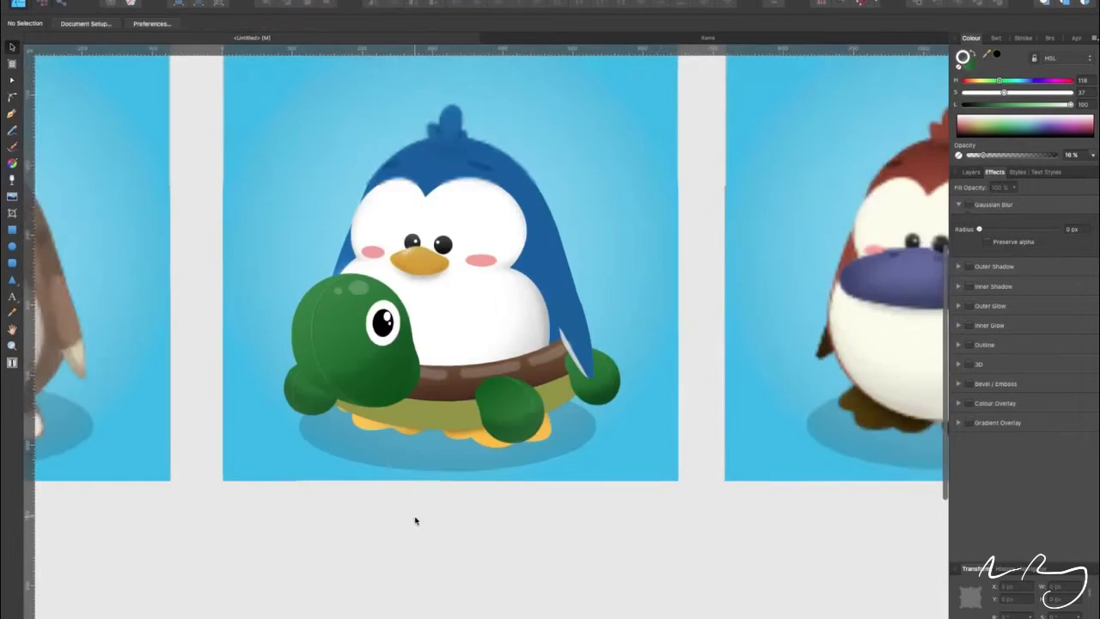
key(a)
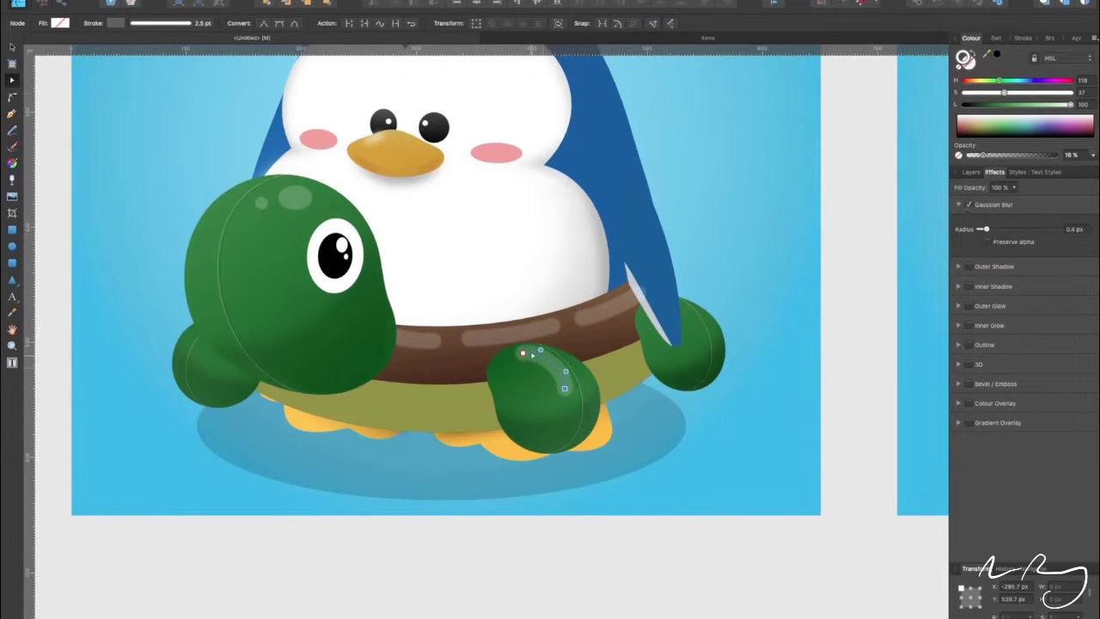
drag(532, 354, 572, 374)
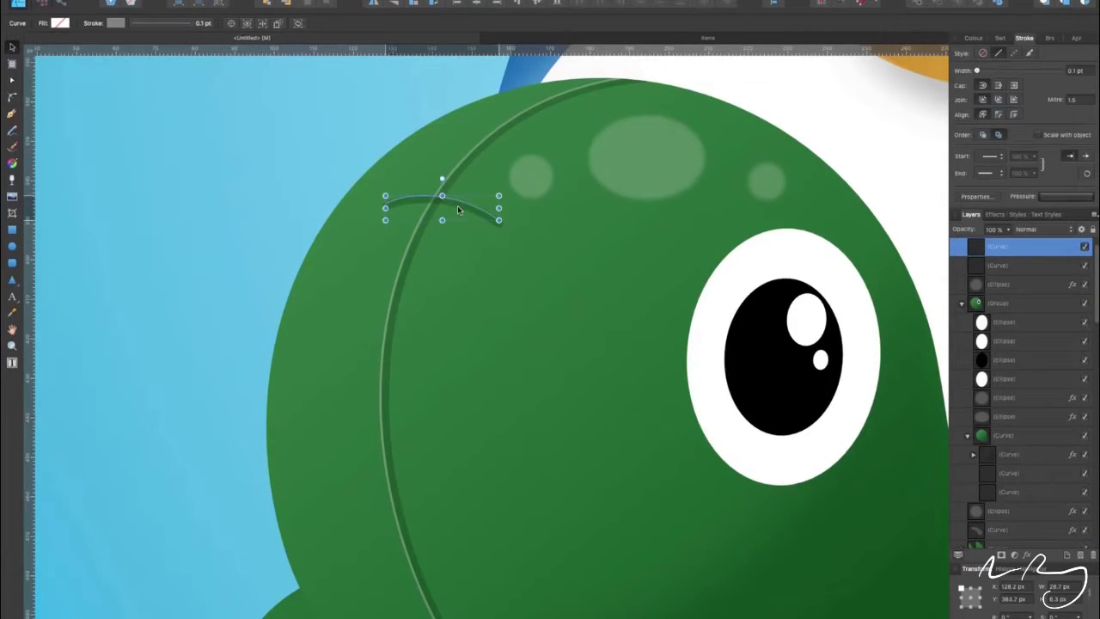
Group the stitch curves, adjust their stroke pressure profile and start a new seam curve
key(ctrl+g)
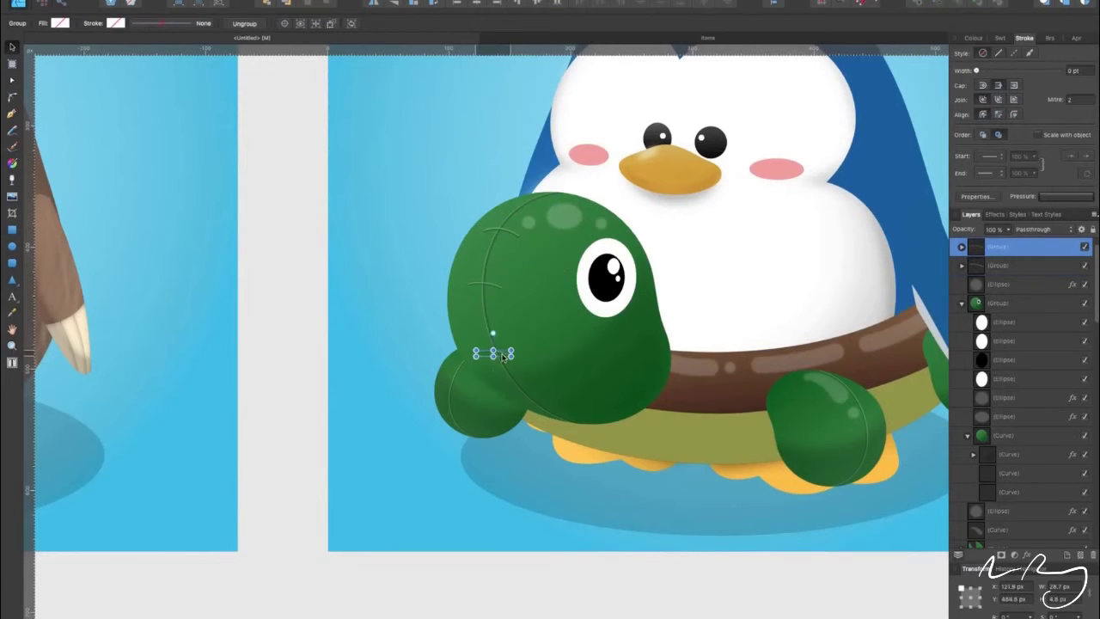
scroll(541, 322, up, 3)
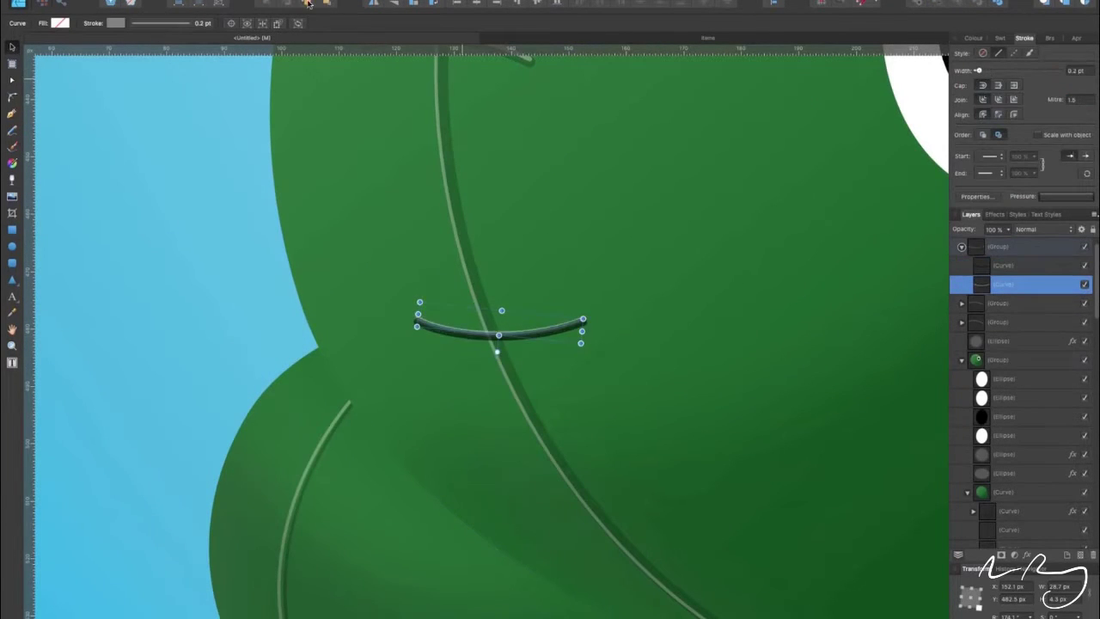
scroll(576, 177, down, 5)
click(576, 177)
scroll(575, 176, down, 2)
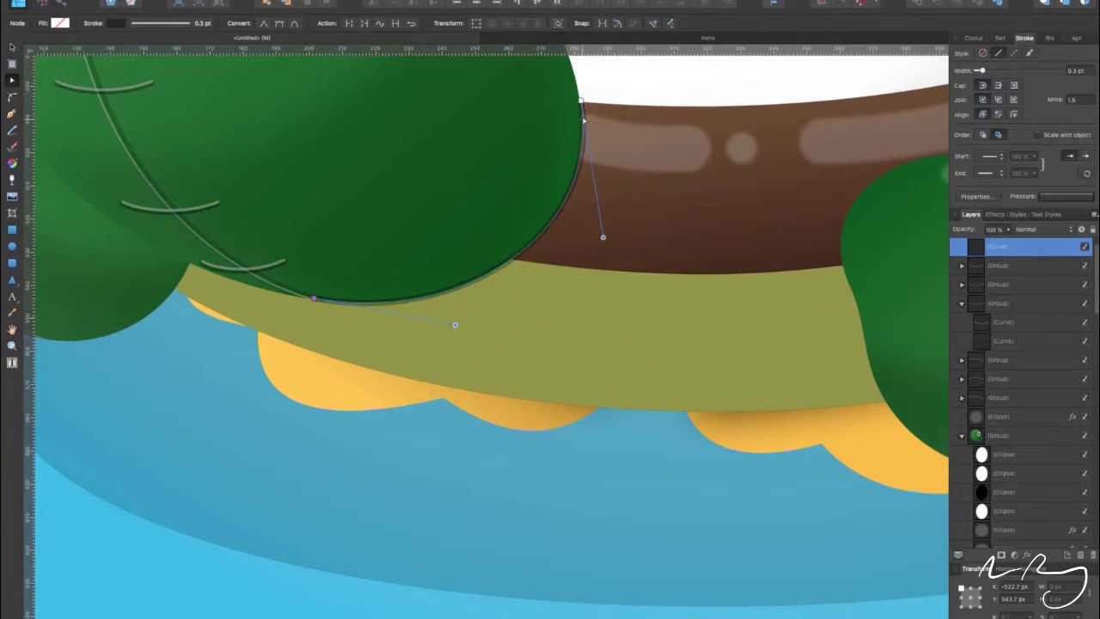
click(1066, 196)
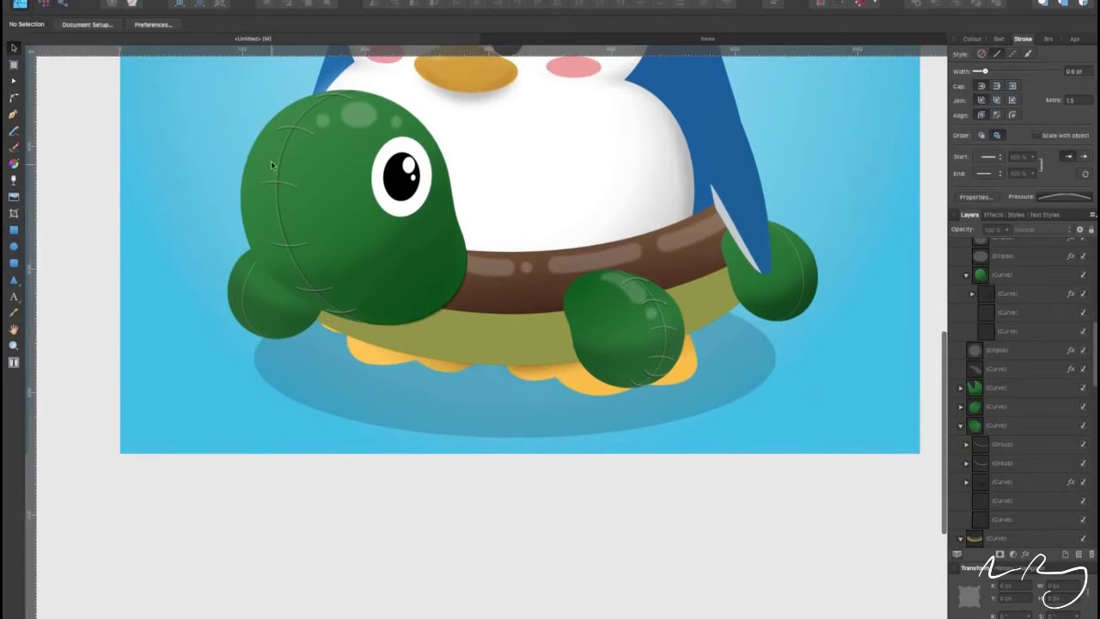
click(440, 305)
Finish the seam curve and select a seam inside the brown band group
scroll(667, 296, up, 3)
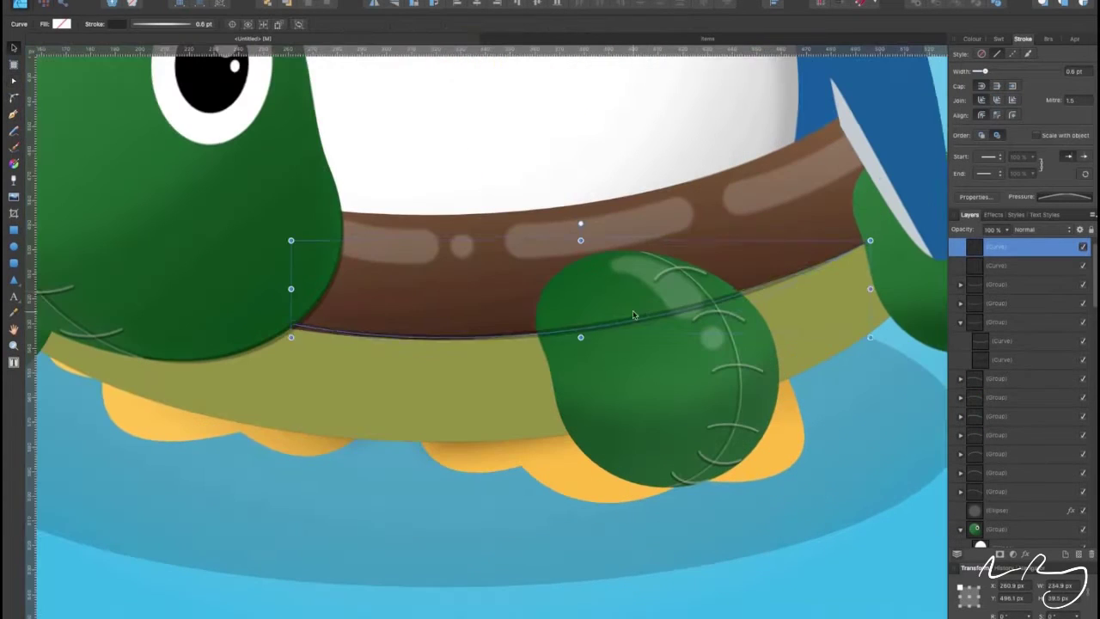
key(v)
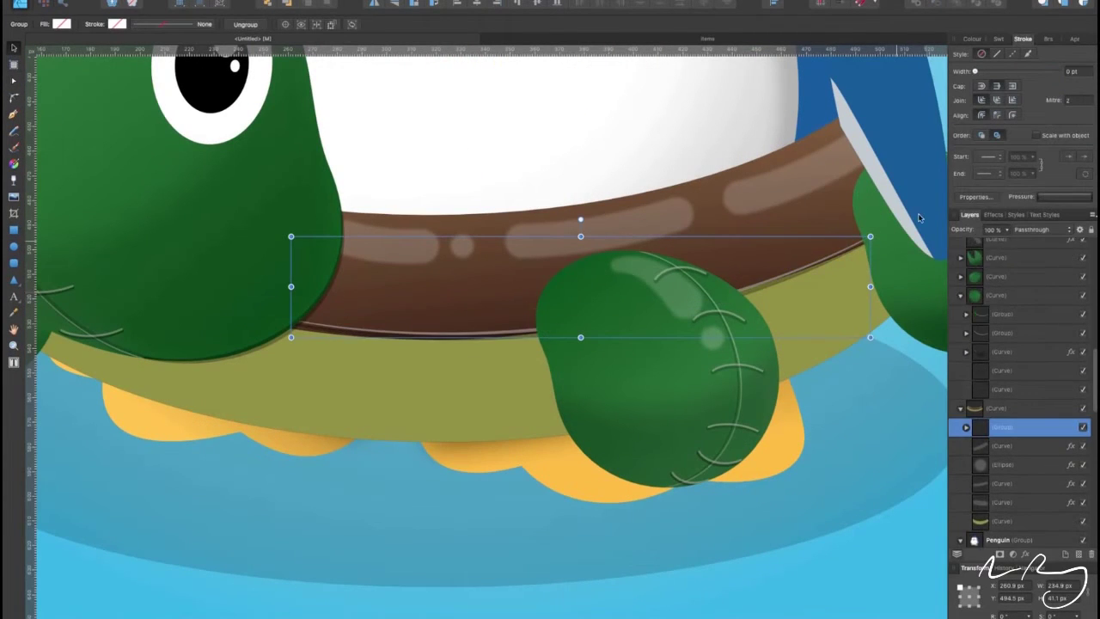
scroll(811, 265, down, 5)
click(648, 453)
scroll(483, 248, up, 2)
click(619, 287)
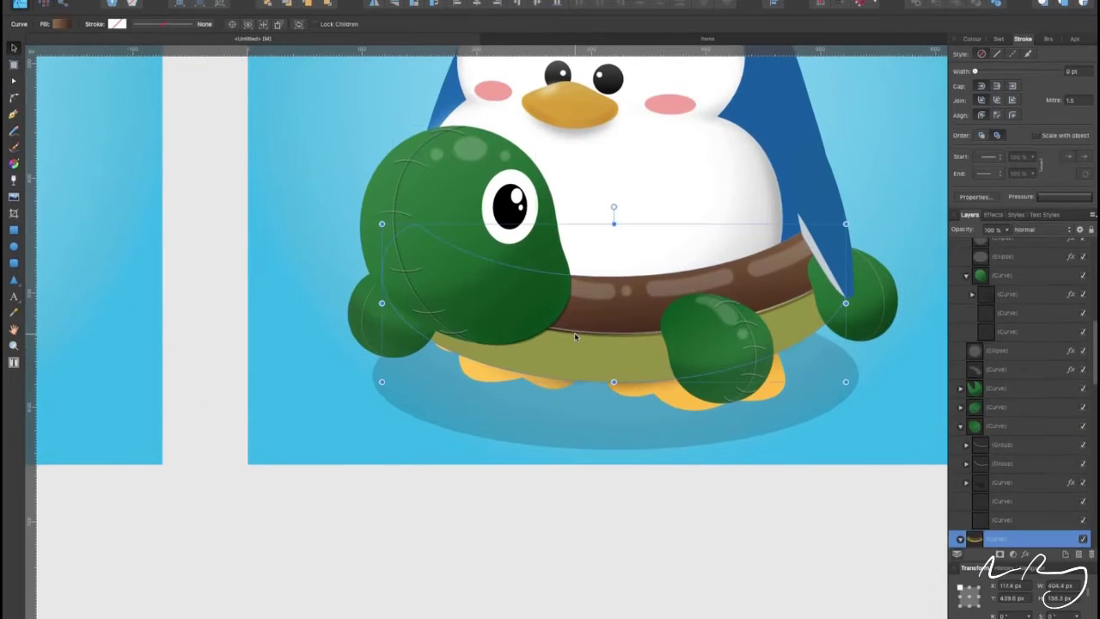
scroll(533, 405, up, 3)
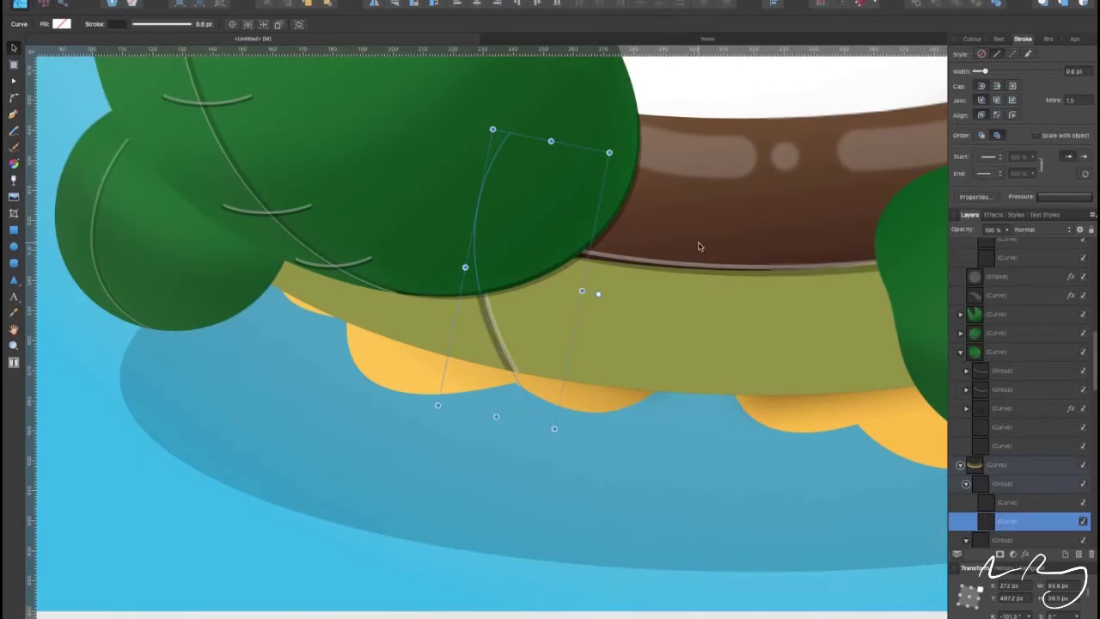
double_click(491, 319)
scroll(748, 262, down, 4)
Pen-draw a curved shadow line beneath the head at 29% opacity
key(p)
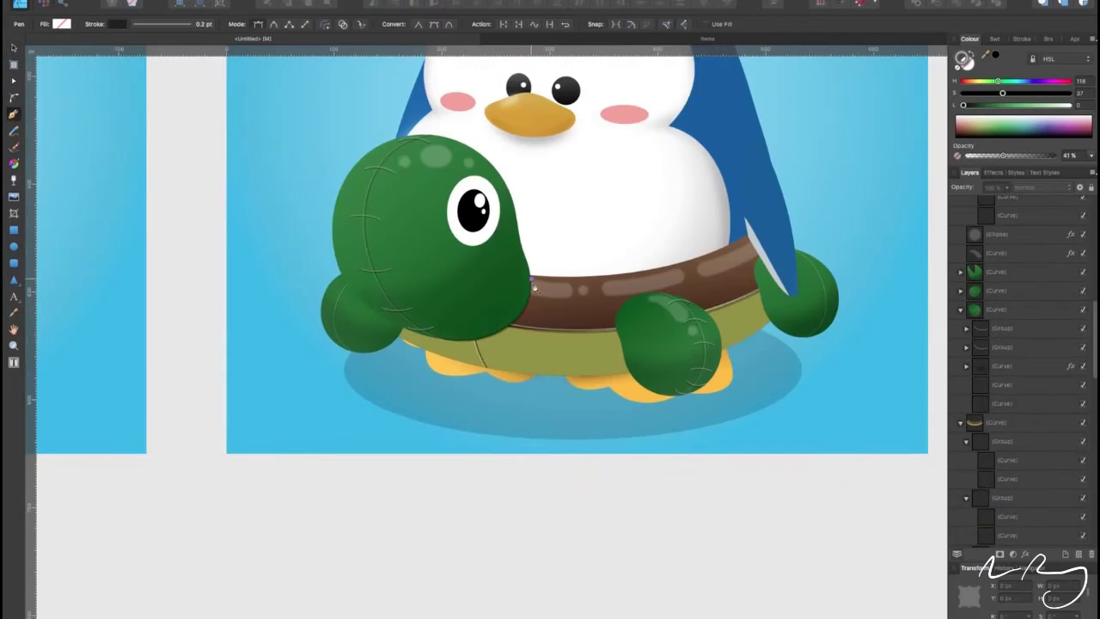
click(531, 277)
drag(512, 349, 475, 343)
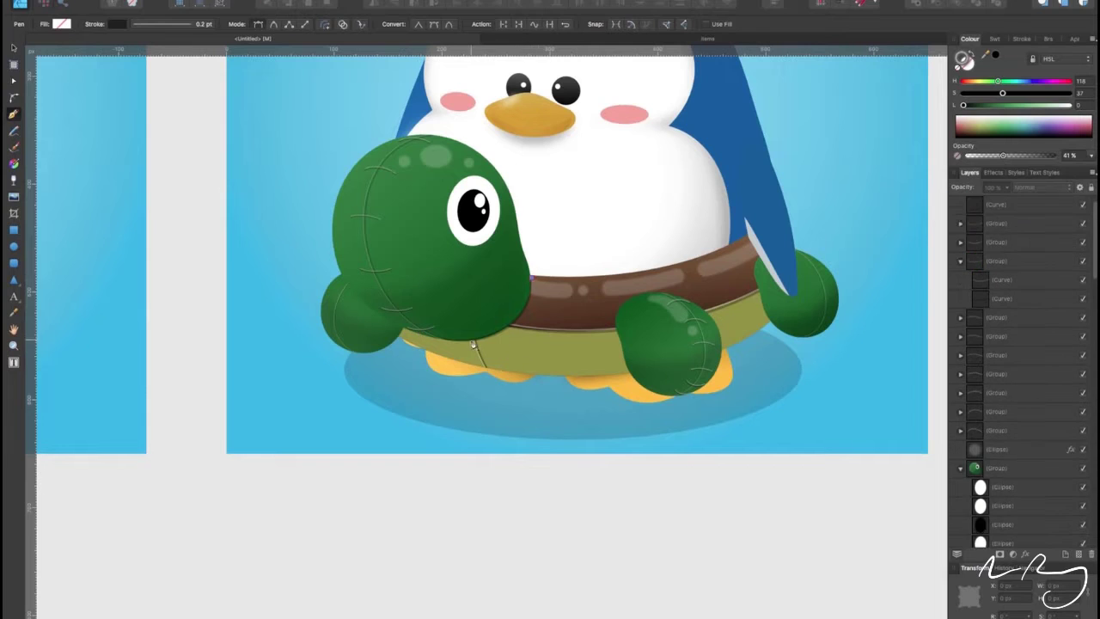
click(994, 171)
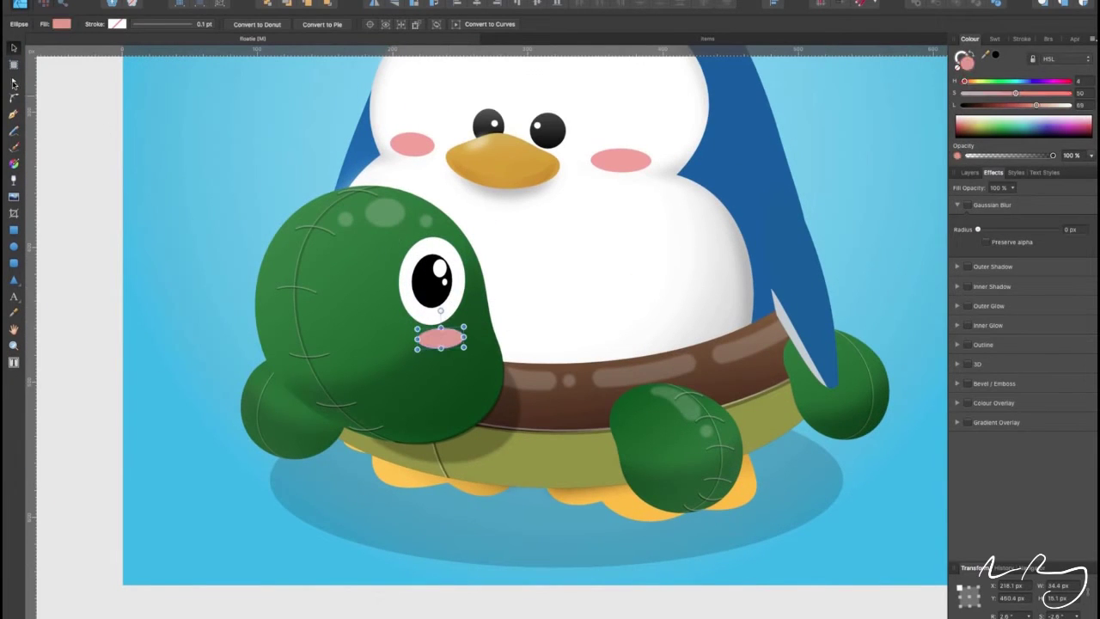
Make the pink cheek semi-transparent, move it into the head group and thicken the smile stroke
key(5)
drag(981, 394, 999, 379)
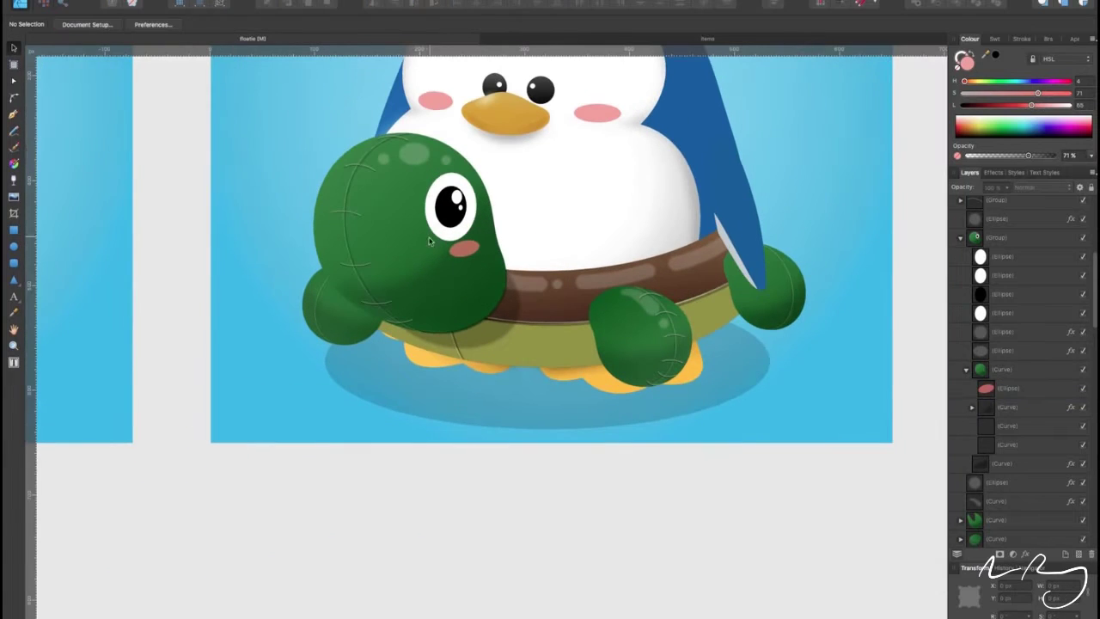
drag(977, 71, 991, 72)
Place a copy of the smile lower on the head and move it into the turtle's group
key(a)
key(ctrl+plus)
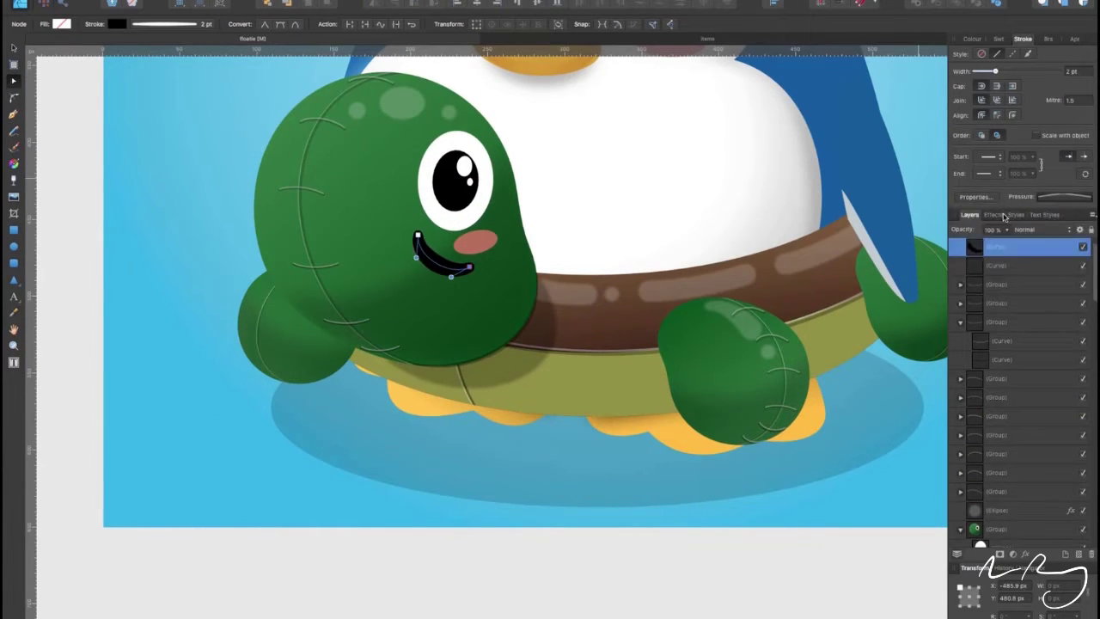
drag(422, 236, 383, 256)
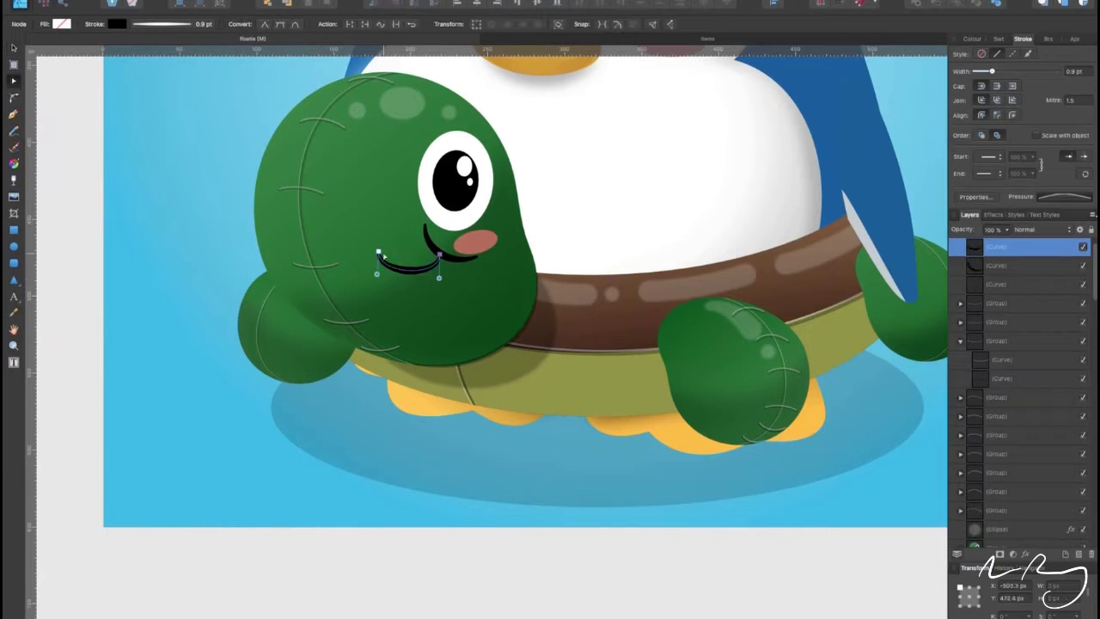
drag(1019, 251, 1014, 310)
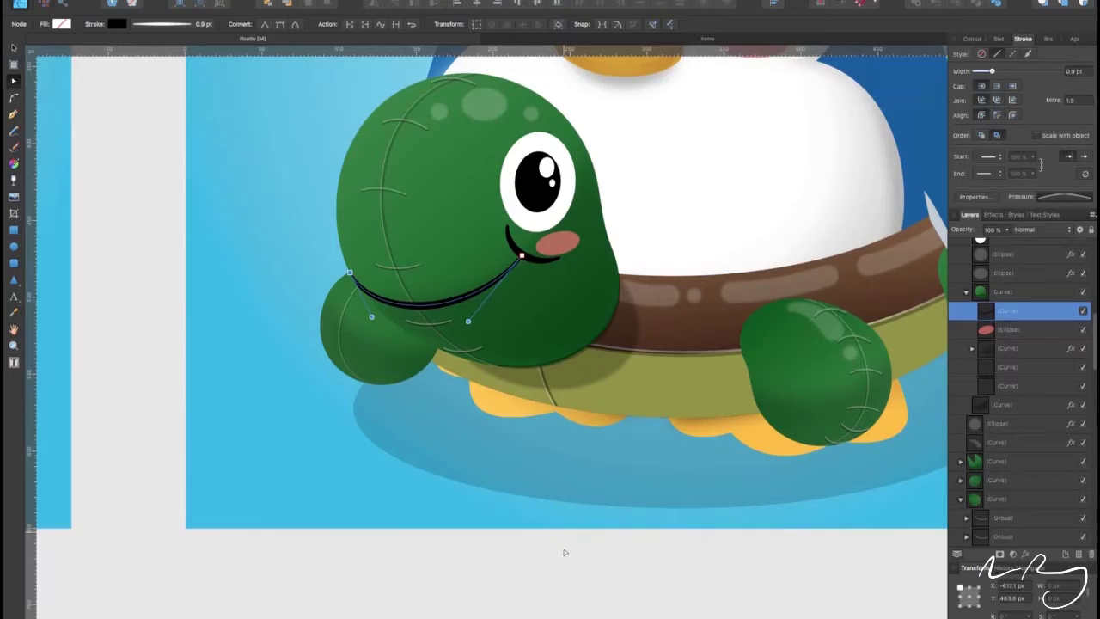
Move the pink cheek ellipse out of the turtle's head shape
scroll(564, 552, down, 3)
click(553, 358)
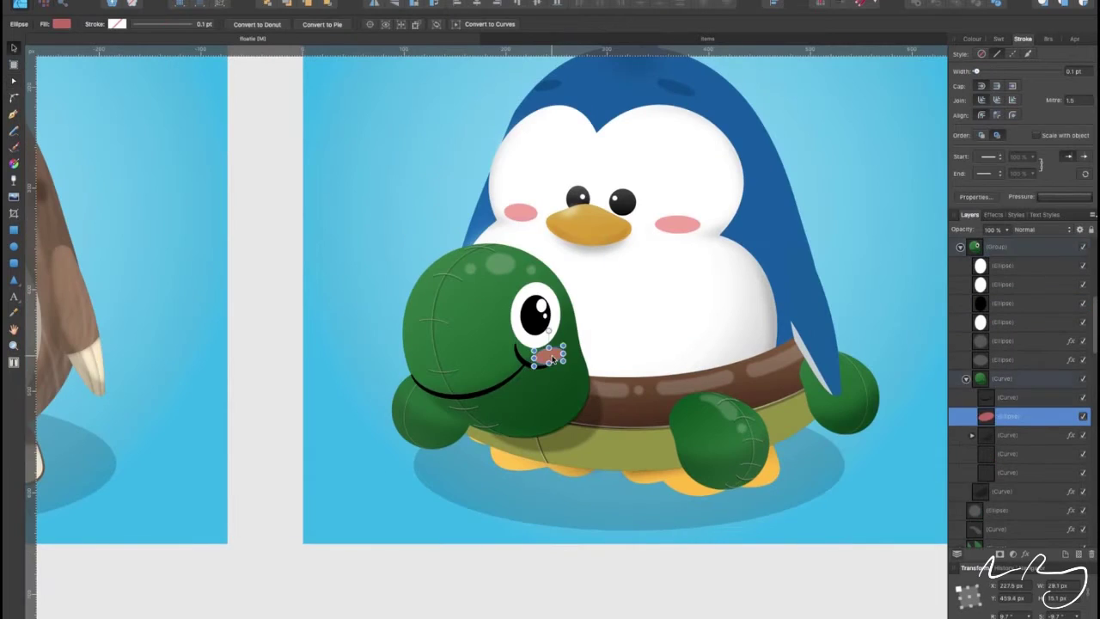
scroll(564, 345, up, 2)
key(g)
click(571, 345)
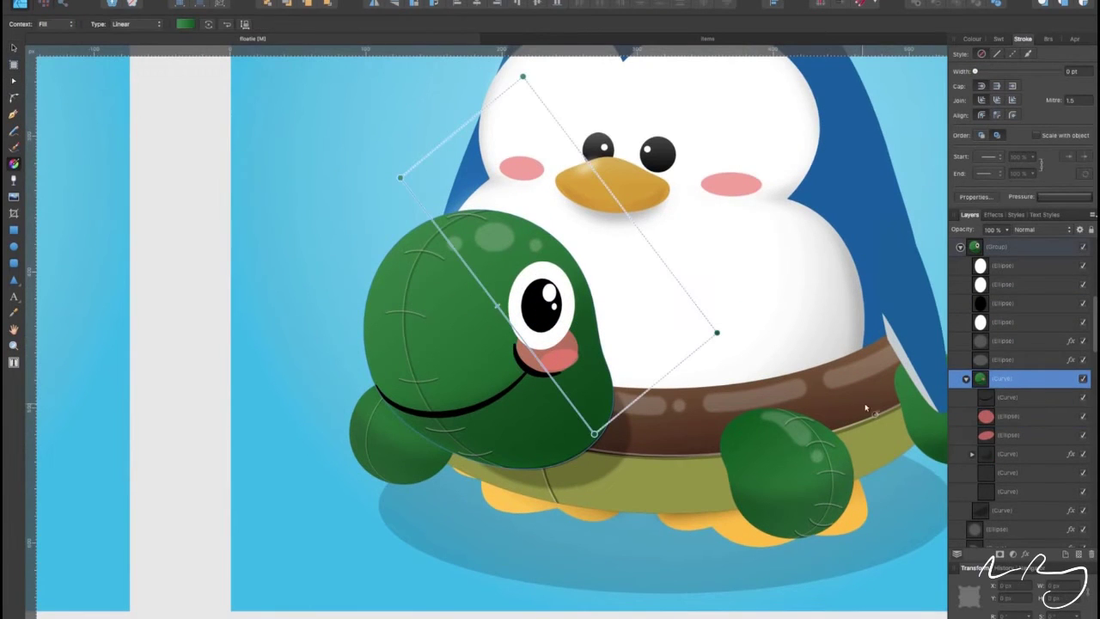
click(574, 346)
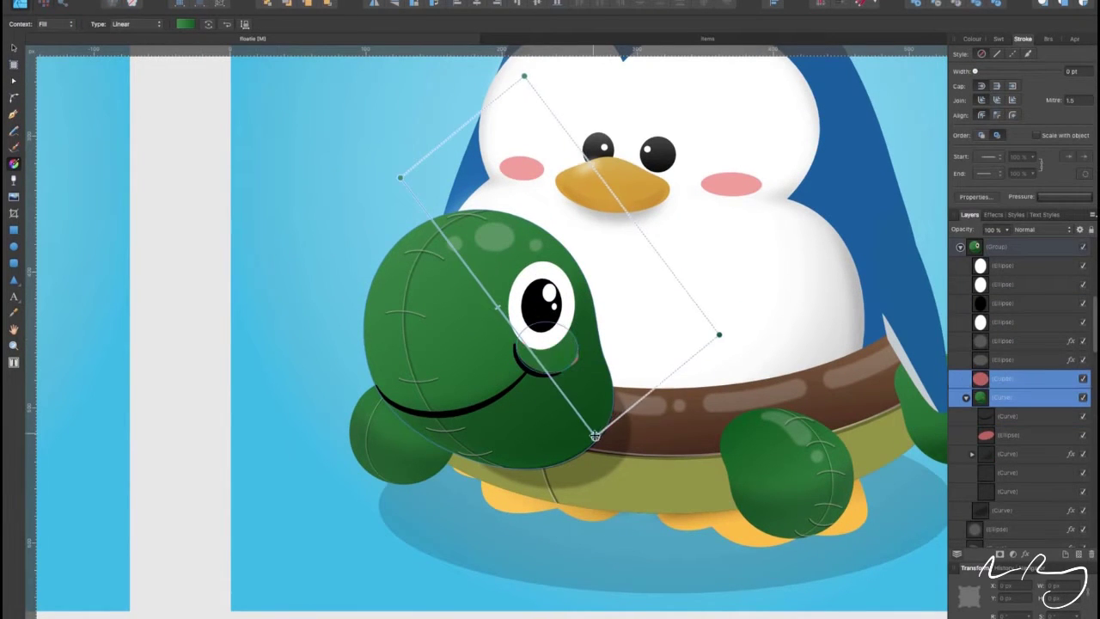
Bring the pink ellipse to the front of the turtle group
key(v)
click(548, 286)
scroll(547, 286, down, 3)
scroll(548, 286, up, 2)
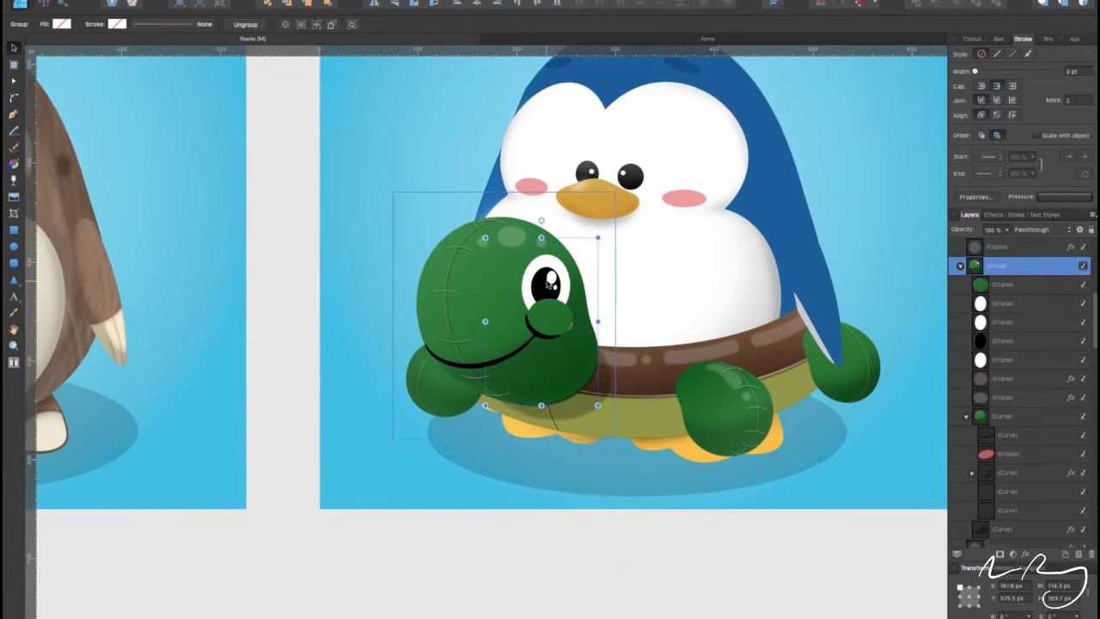
key(ctrl+shift+bracketright)
scroll(547, 286, up, 2)
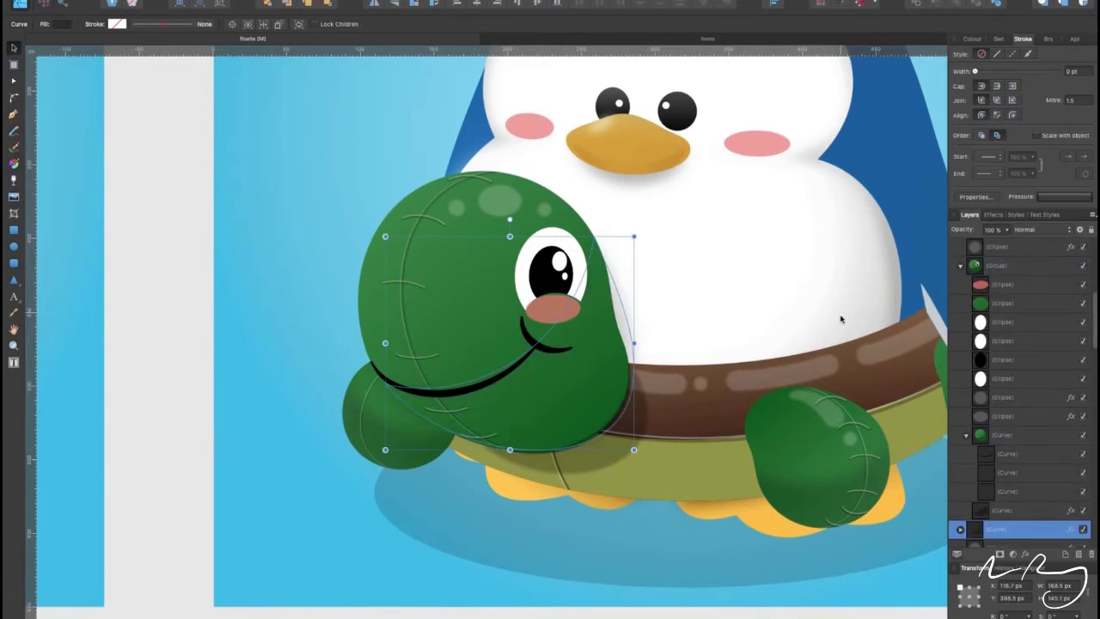
Select the cheek ellipse, the black curve under the nose and the pink nose ellipse in turn
key(ctrl+a)
scroll(805, 289, up, 2)
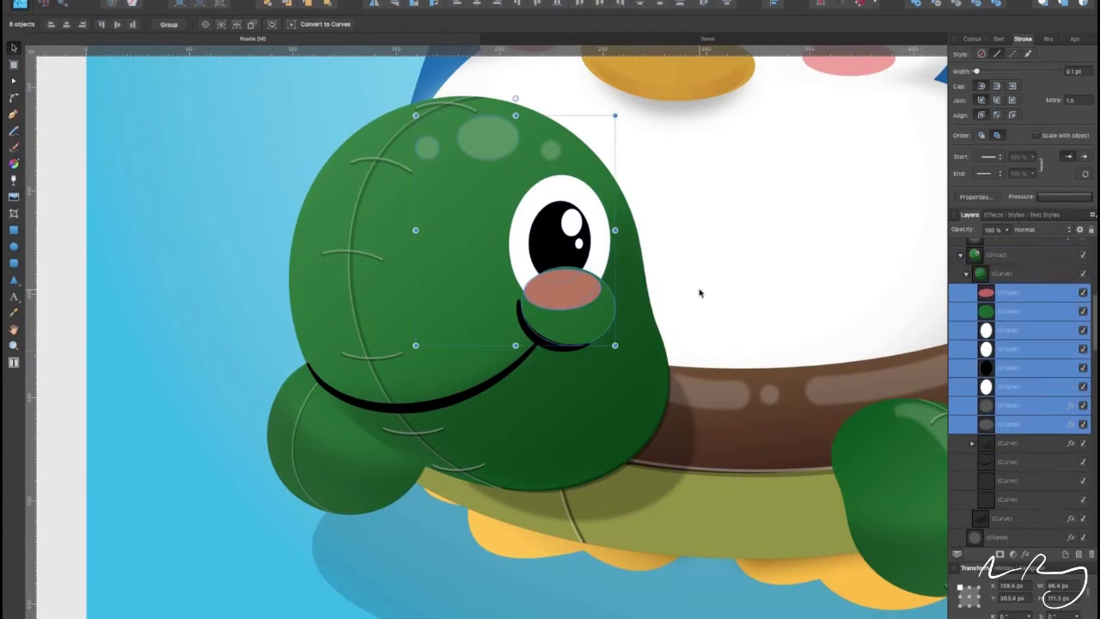
scroll(700, 293, down, 3)
key(ctrl+d)
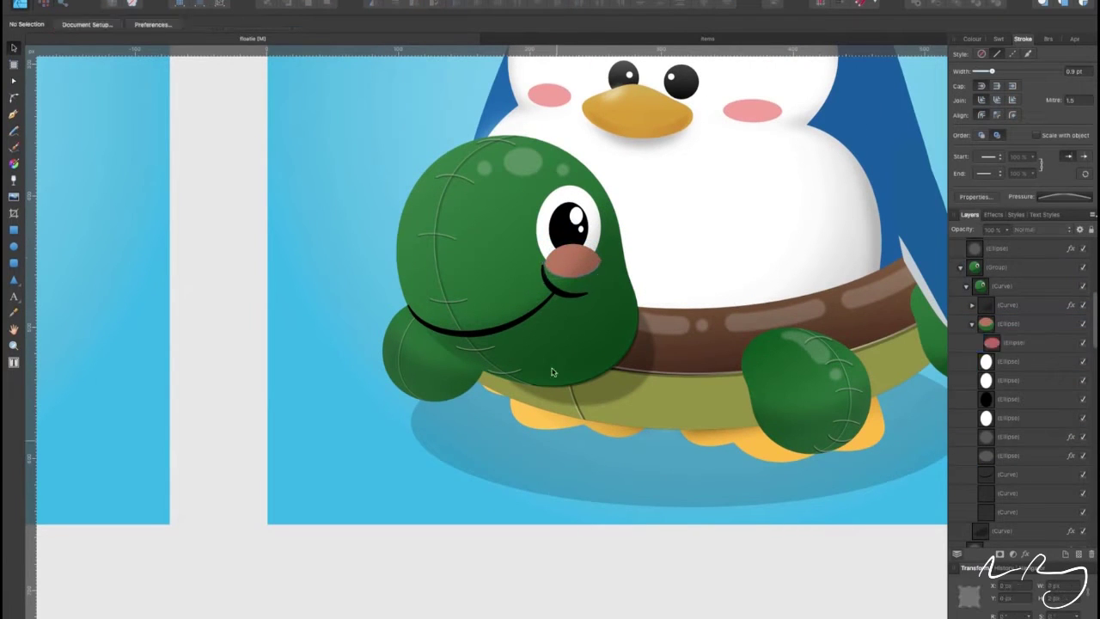
click(997, 509)
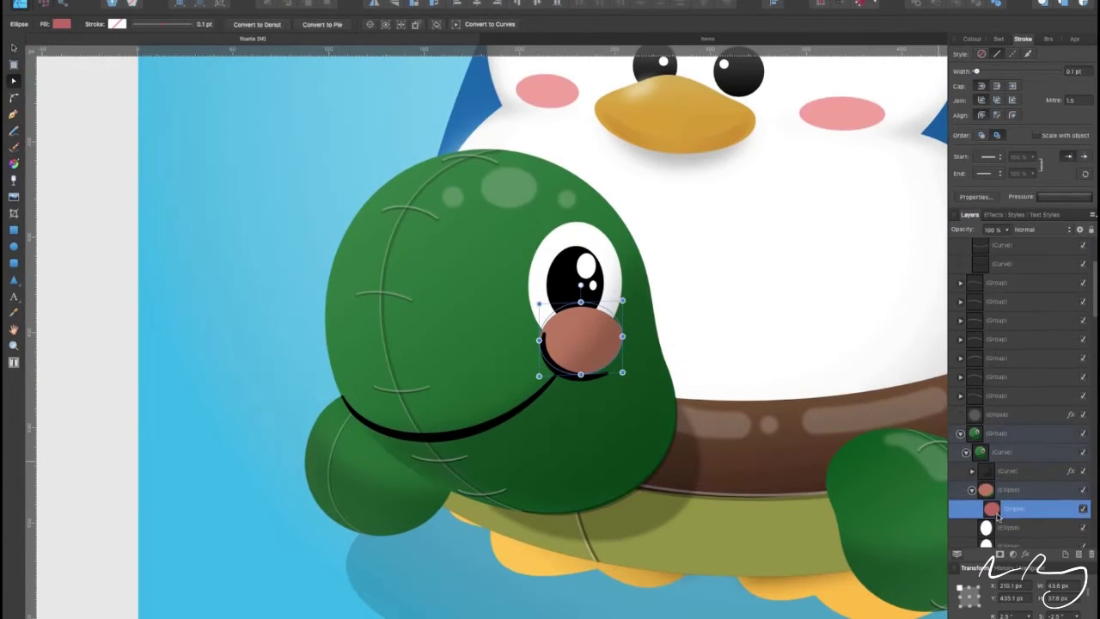
click(558, 349)
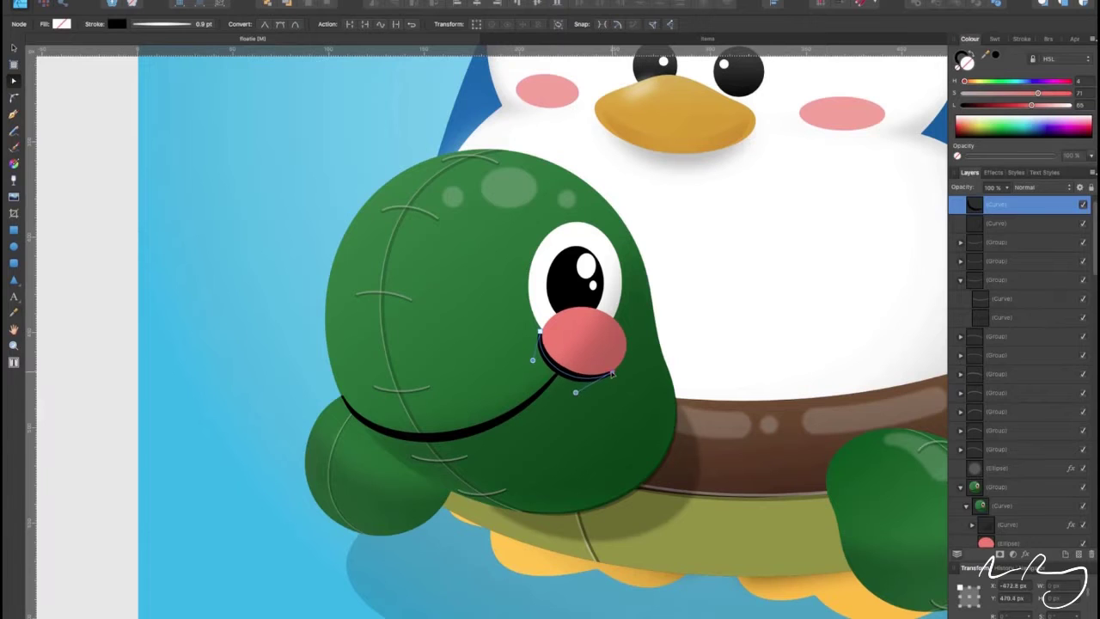
click(997, 542)
key(ctrl+0)
Move the pink ellipse to the top of the layer stack
key(ctrl+1)
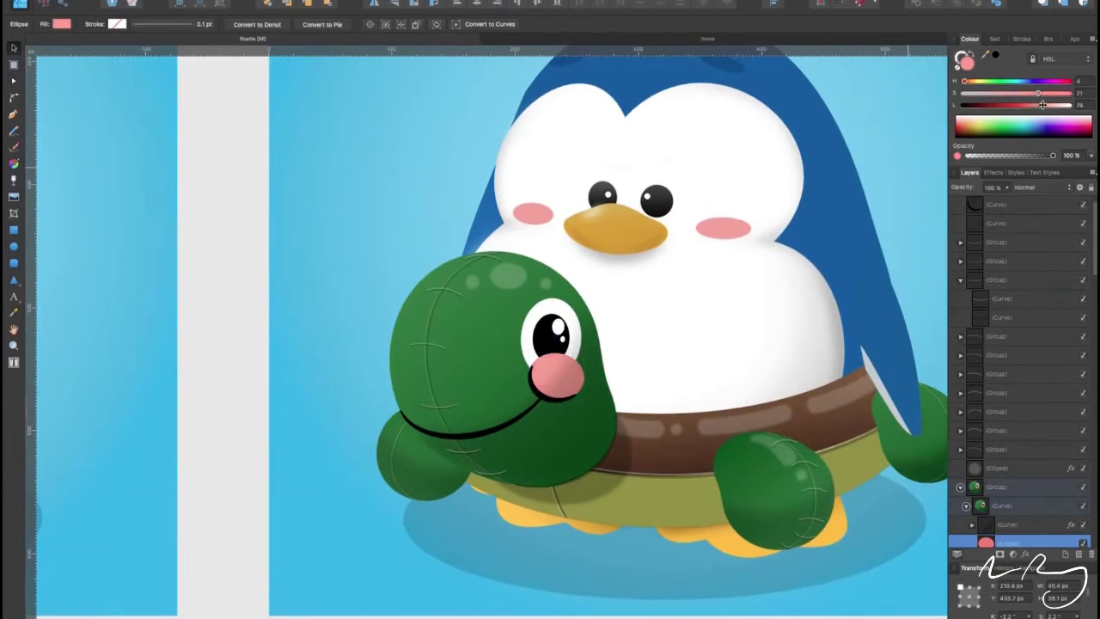
drag(1001, 542, 973, 453)
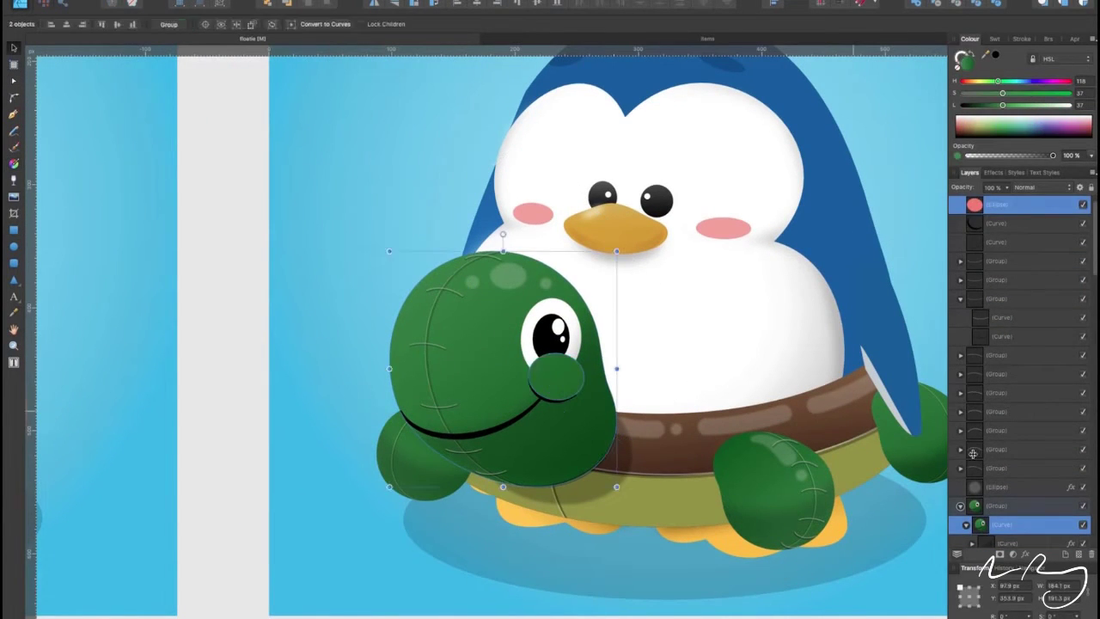
key(ctrl+0)
click(763, 556)
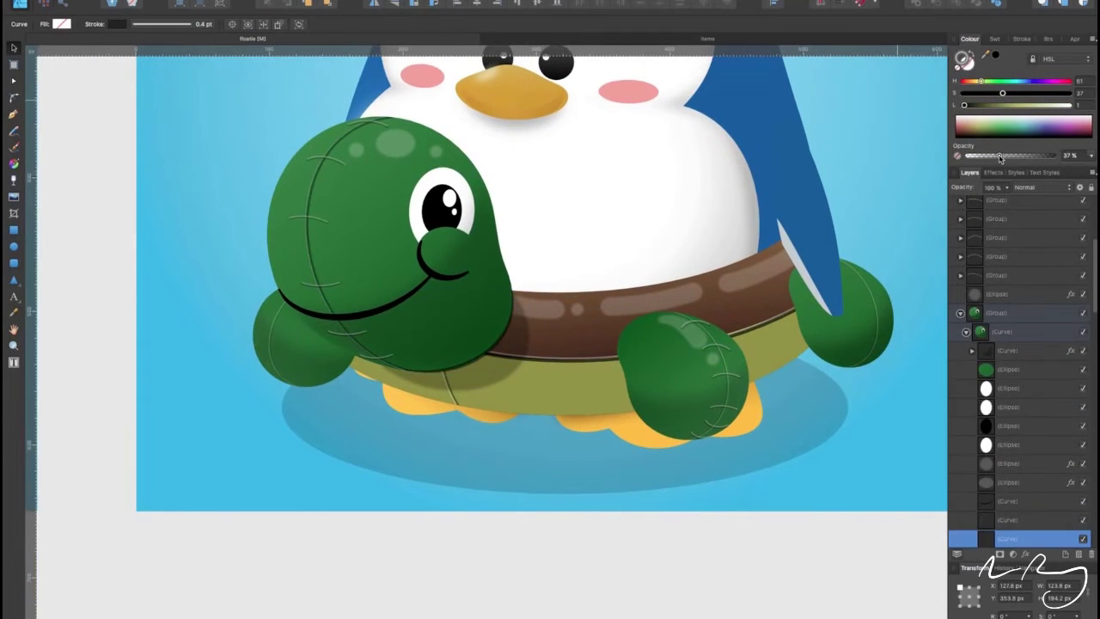
Select the turtle's eye ellipses and flipper curves in turn
scroll(624, 476, down, 5)
scroll(533, 258, up, 3)
click(535, 258)
scroll(539, 266, down, 2)
scroll(539, 267, down, 1)
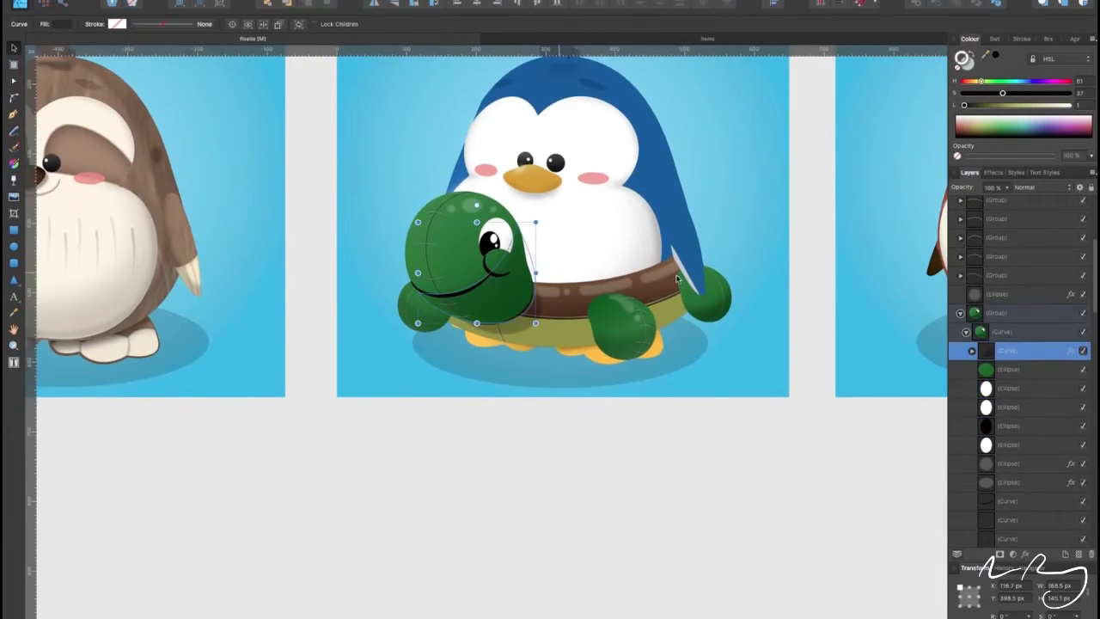
scroll(515, 300, up, 2)
scroll(494, 444, down, 4)
scroll(566, 411, up, 2)
click(566, 411)
scroll(548, 321, up, 3)
click(549, 321)
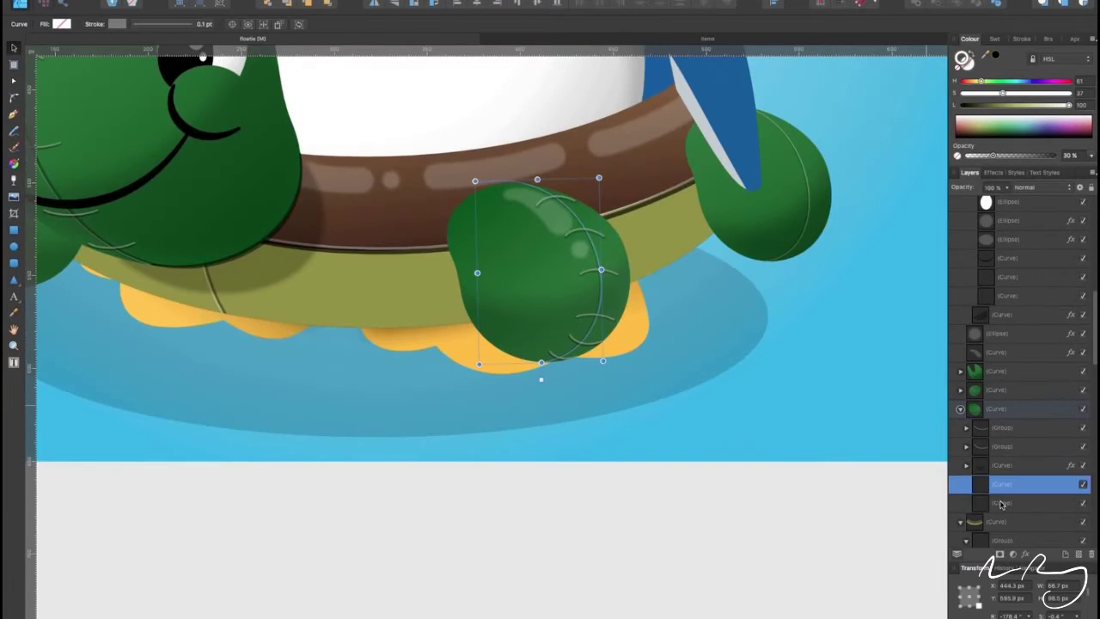
scroll(548, 321, down, 3)
scroll(680, 245, up, 1)
scroll(681, 245, up, 2)
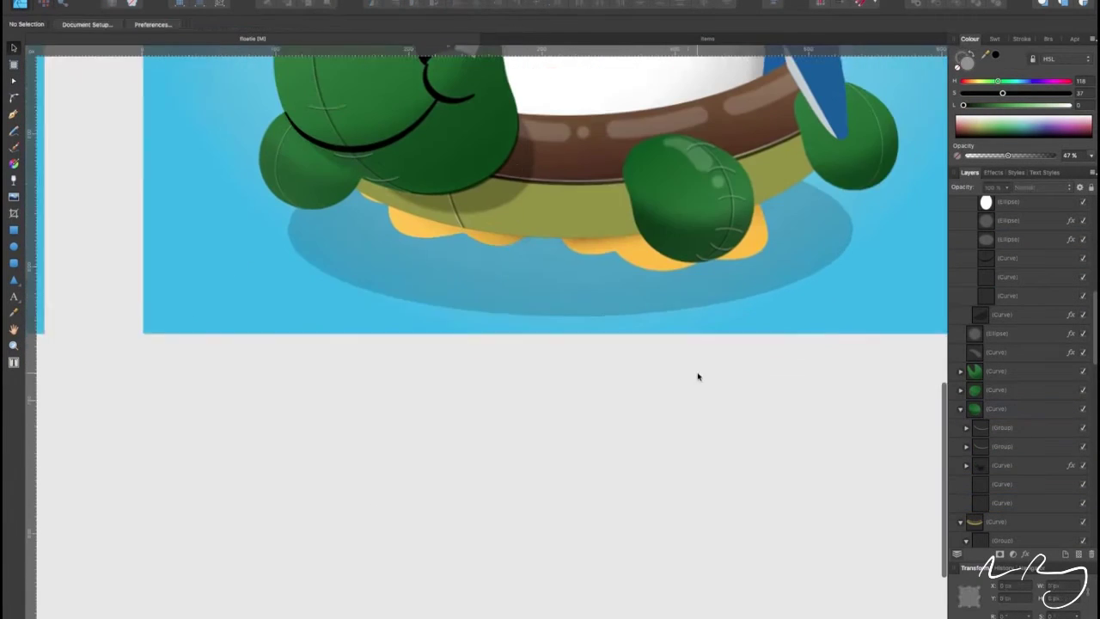
scroll(570, 177, up, 3)
click(570, 177)
scroll(736, 435, down, 1)
scroll(91, 152, down, 2)
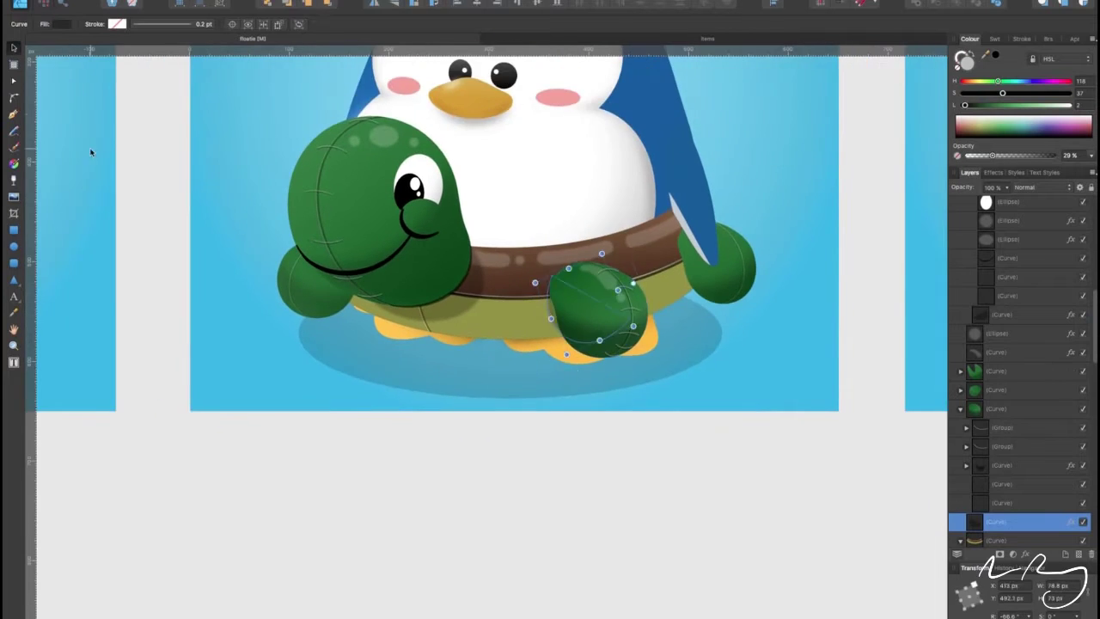
scroll(471, 300, up, 3)
scroll(472, 300, up, 1)
key(ctrl+d)
Tilt the front flipper curve about 30 degrees
click(472, 300)
drag(654, 241, 640, 220)
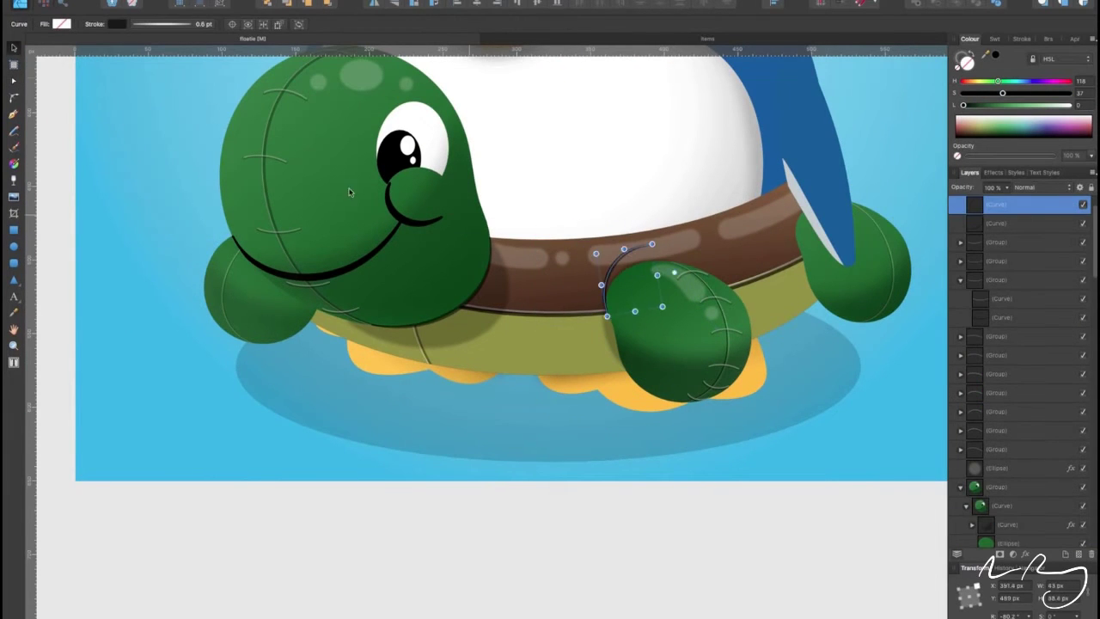
scroll(611, 520, down, 2)
scroll(413, 241, up, 1)
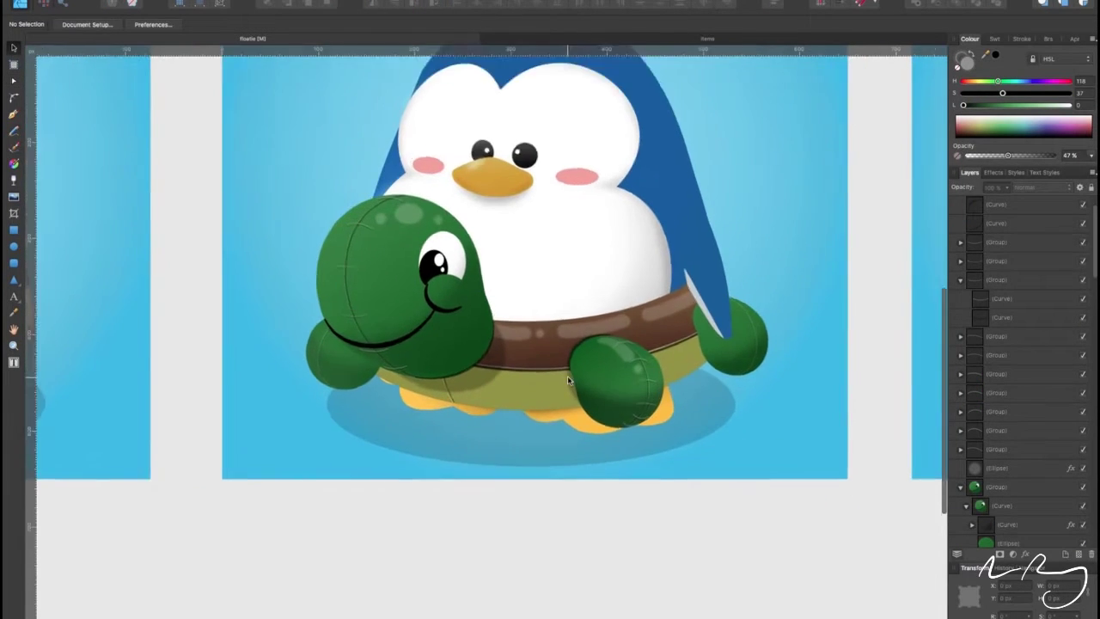
scroll(412, 240, up, 2)
Draw a small ellipse on the turtle's nose
key(e)
drag(401, 228, 424, 248)
scroll(528, 464, down, 2)
Finish the new head stitch curve and thin its stroke to 0.9 pt
key(ctrl+v)
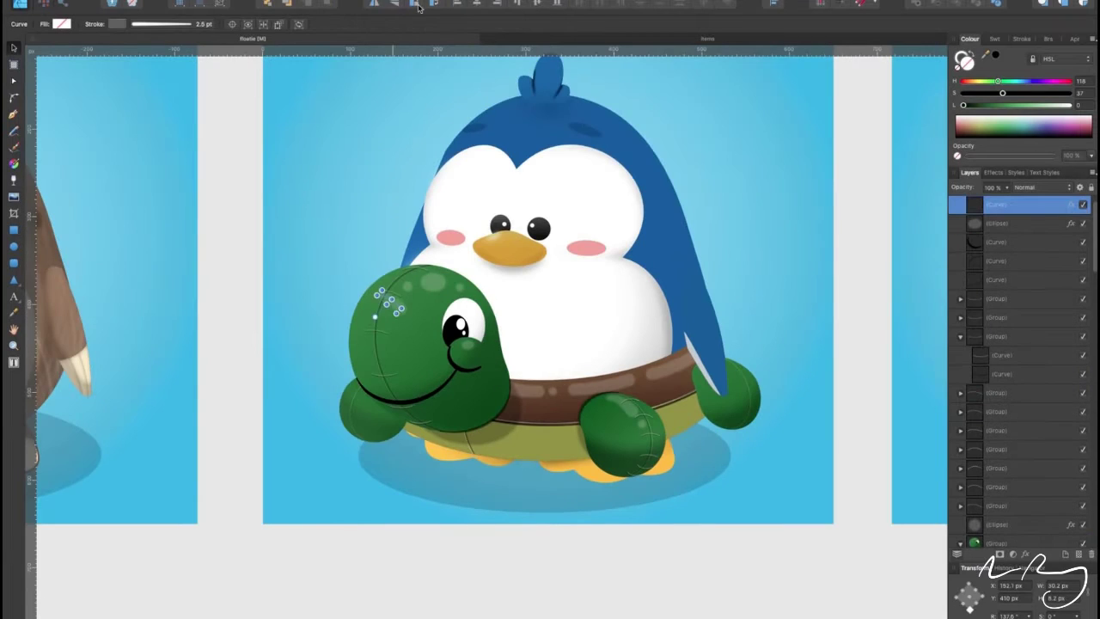
key(a)
scroll(389, 307, up, 3)
click(1022, 39)
drag(998, 73, 992, 73)
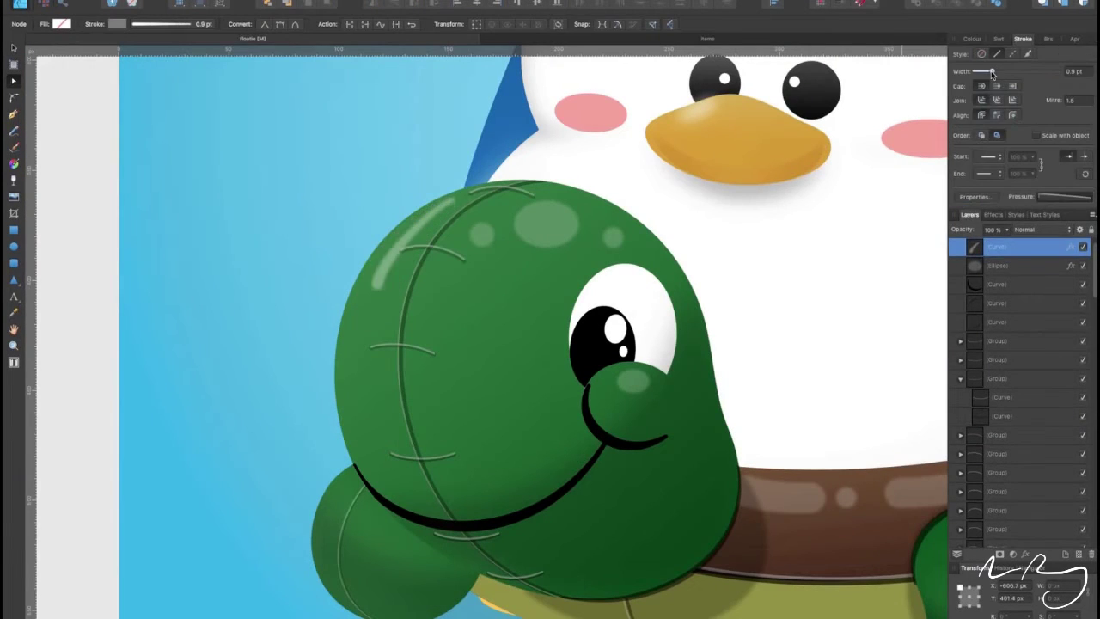
scroll(566, 226, down, 3)
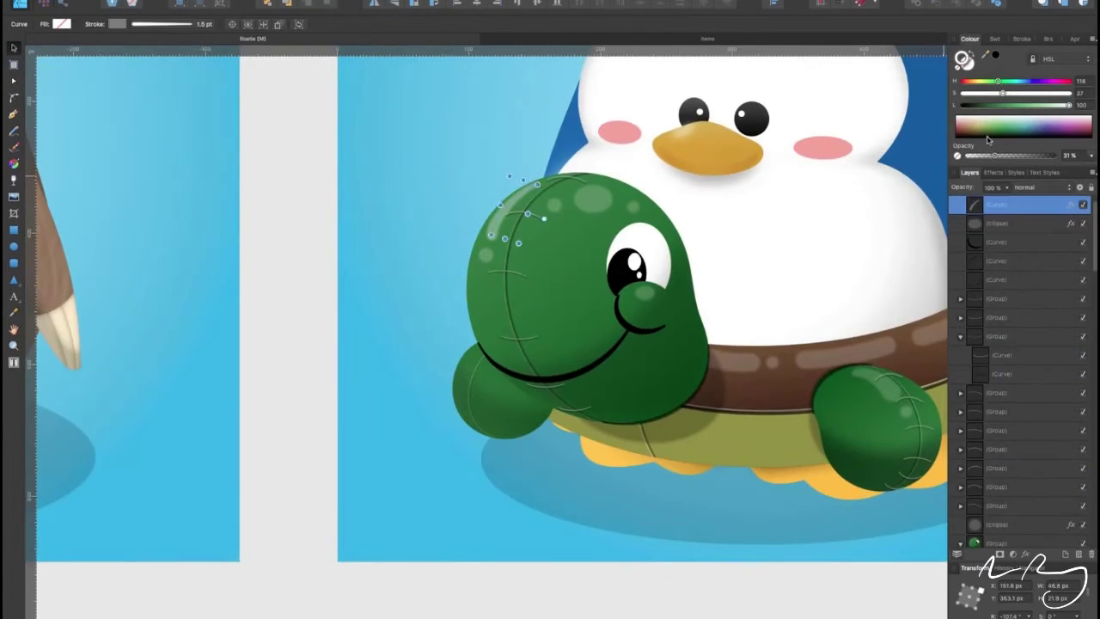
scroll(602, 560, down, 1)
scroll(602, 560, up, 2)
Select the front flipper group and step through the stitches on the left lobe
click(663, 369)
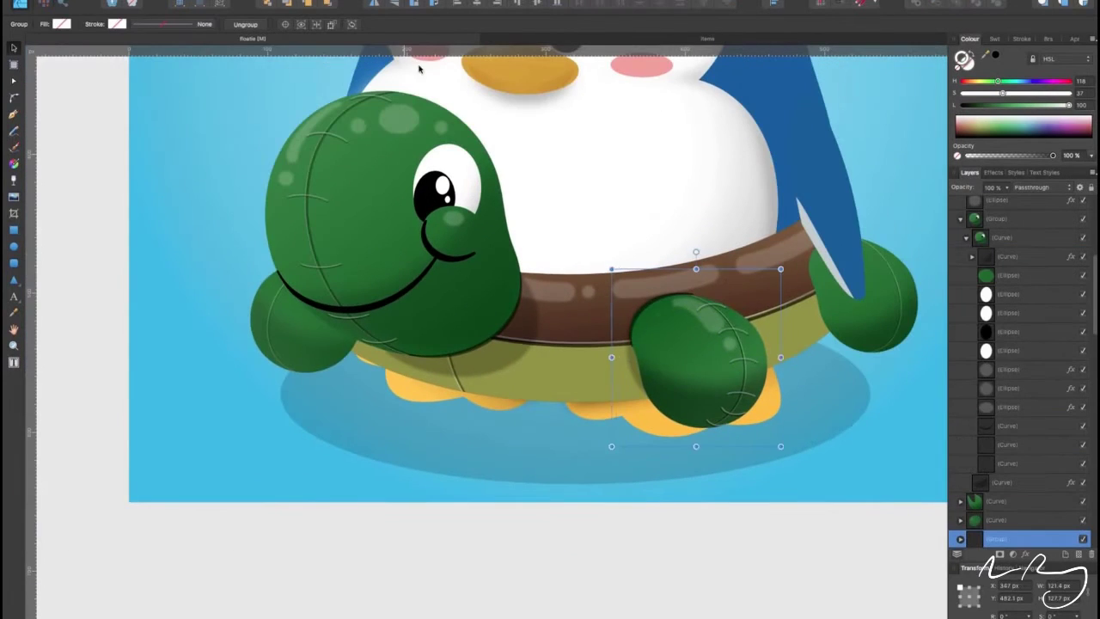
scroll(724, 508, up, 2)
click(387, 249)
double_click(387, 249)
scroll(257, 305, up, 2)
scroll(258, 305, up, 2)
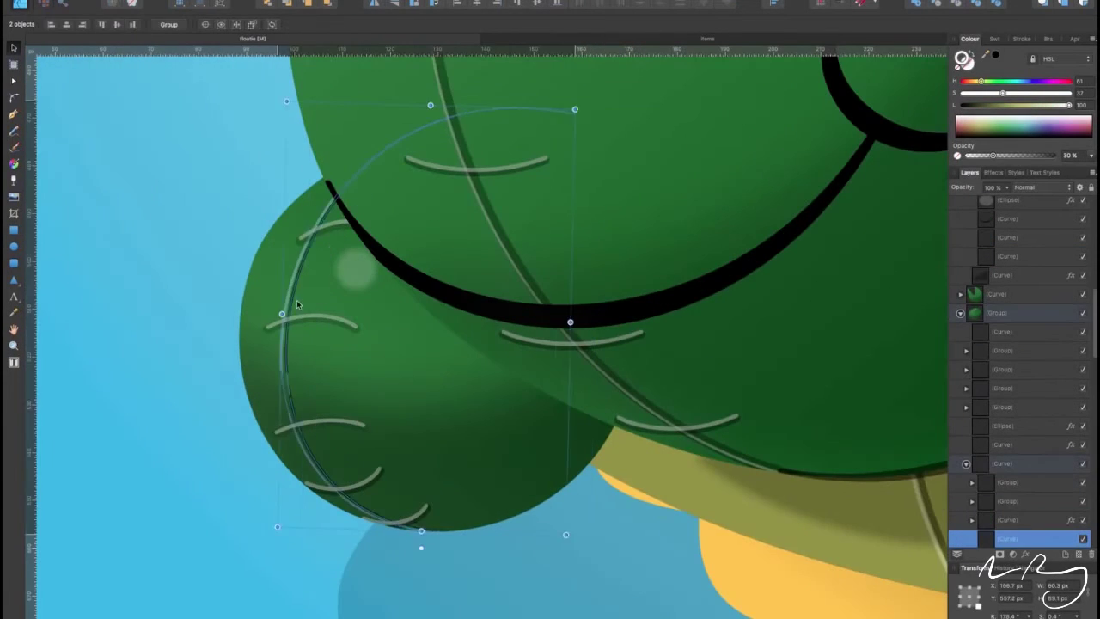
click(287, 231)
click(319, 427)
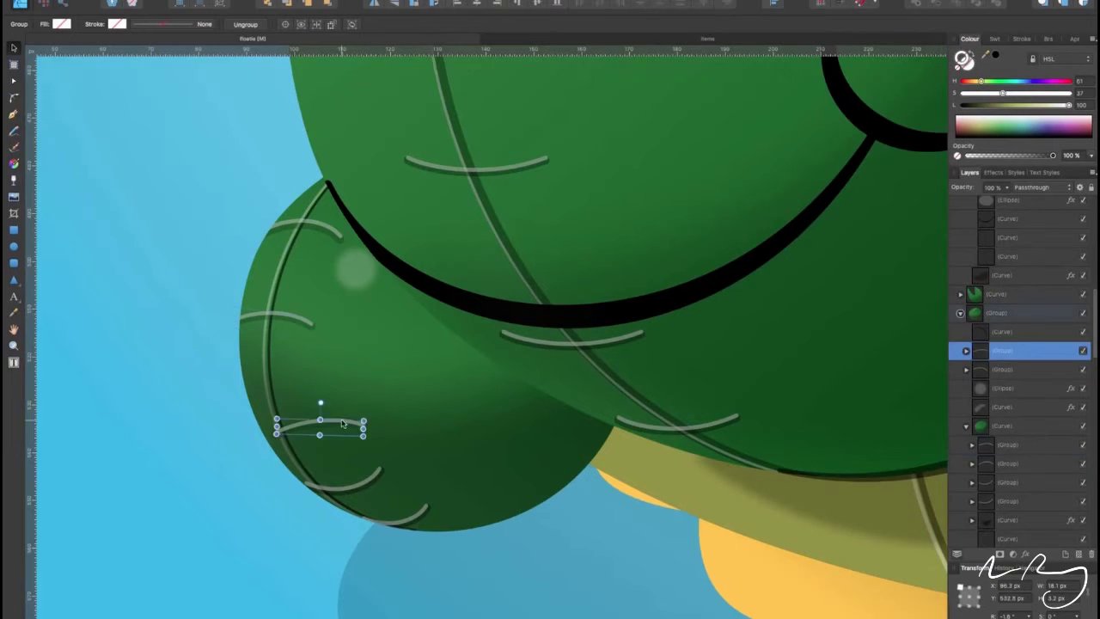
click(344, 477)
Reshape the green left lobe's outline nodes so it bulges slightly between its stitches
double_click(386, 387)
scroll(386, 310, up, 2)
scroll(240, 489, down, 3)
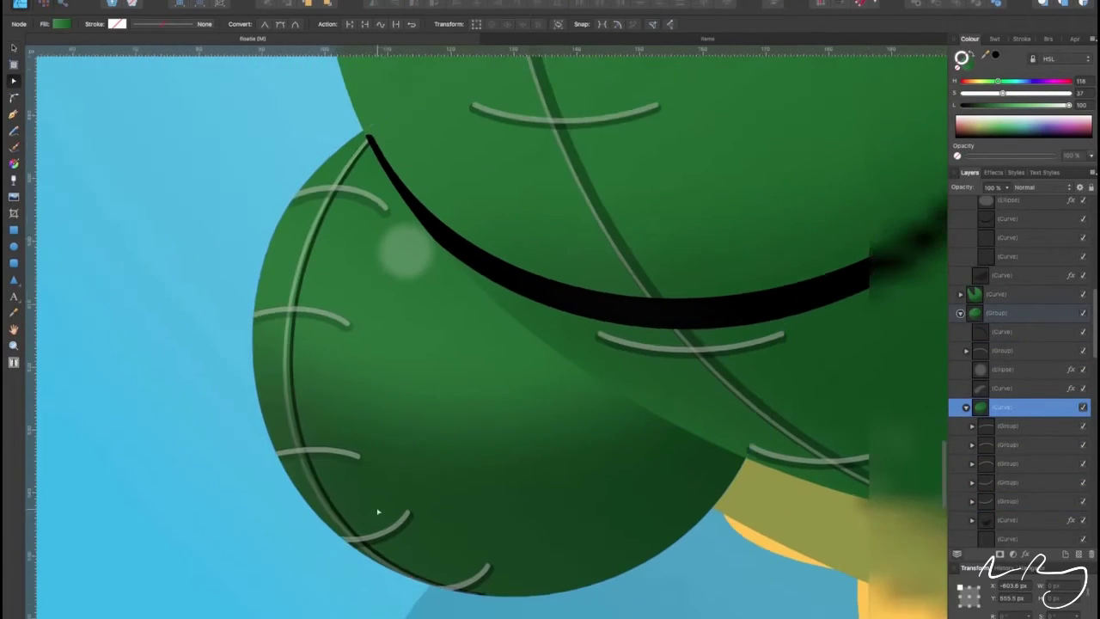
scroll(277, 255, up, 2)
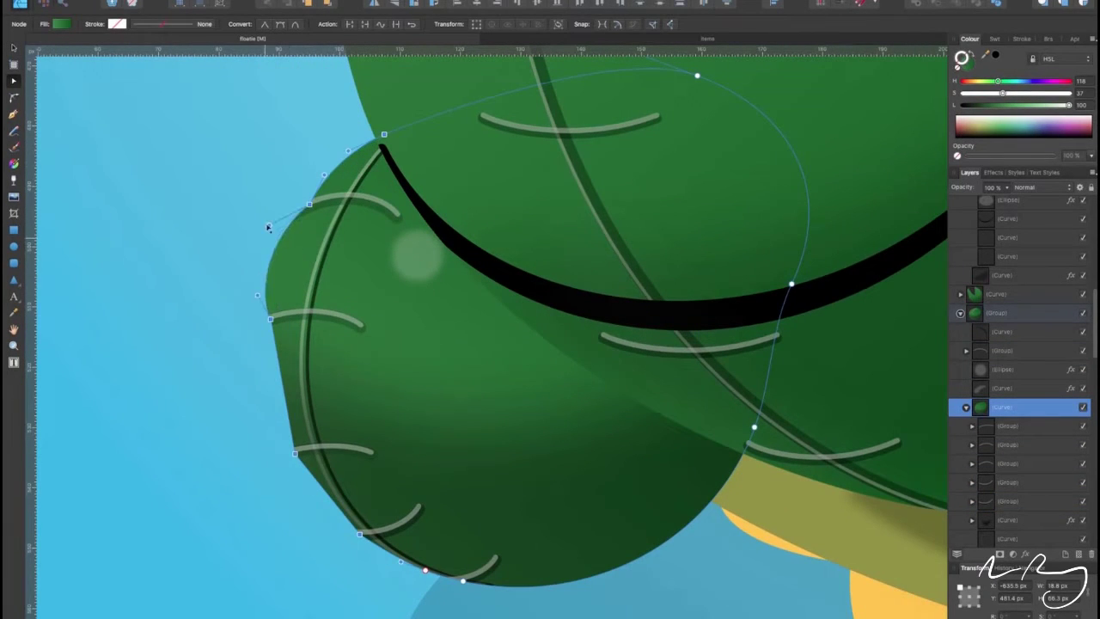
scroll(249, 370, down, 2)
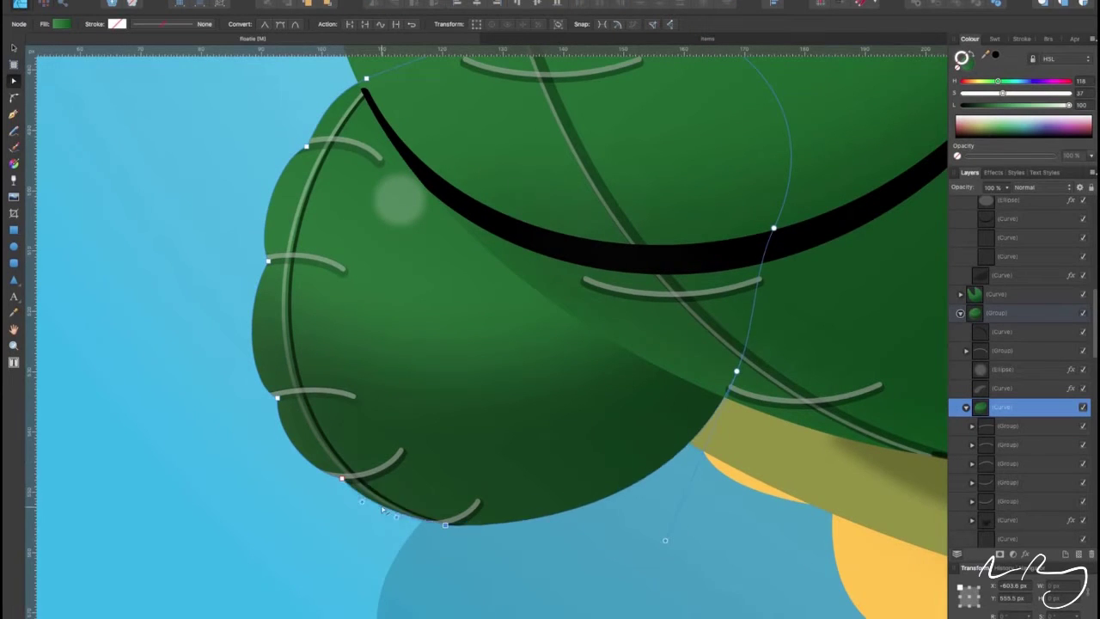
scroll(383, 508, down, 4)
scroll(516, 344, up, 1)
Select the front flipper's outline and stitches, checking the flipper's nodes
scroll(705, 232, up, 4)
click(704, 232)
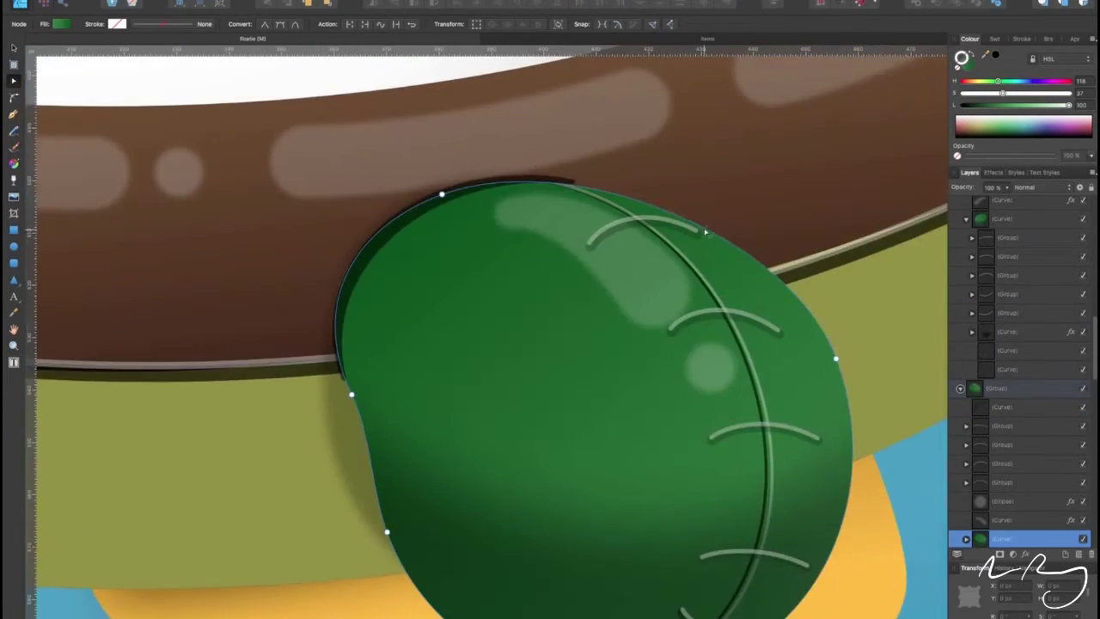
scroll(821, 580, down, 2)
click(753, 249)
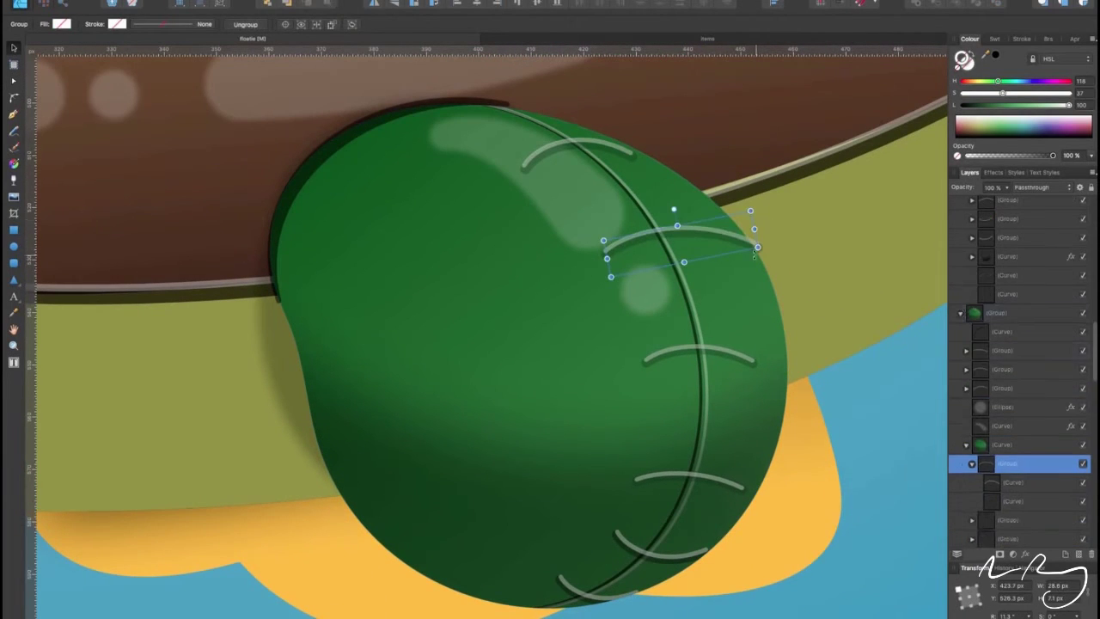
click(688, 475)
click(571, 148)
key(a)
click(542, 129)
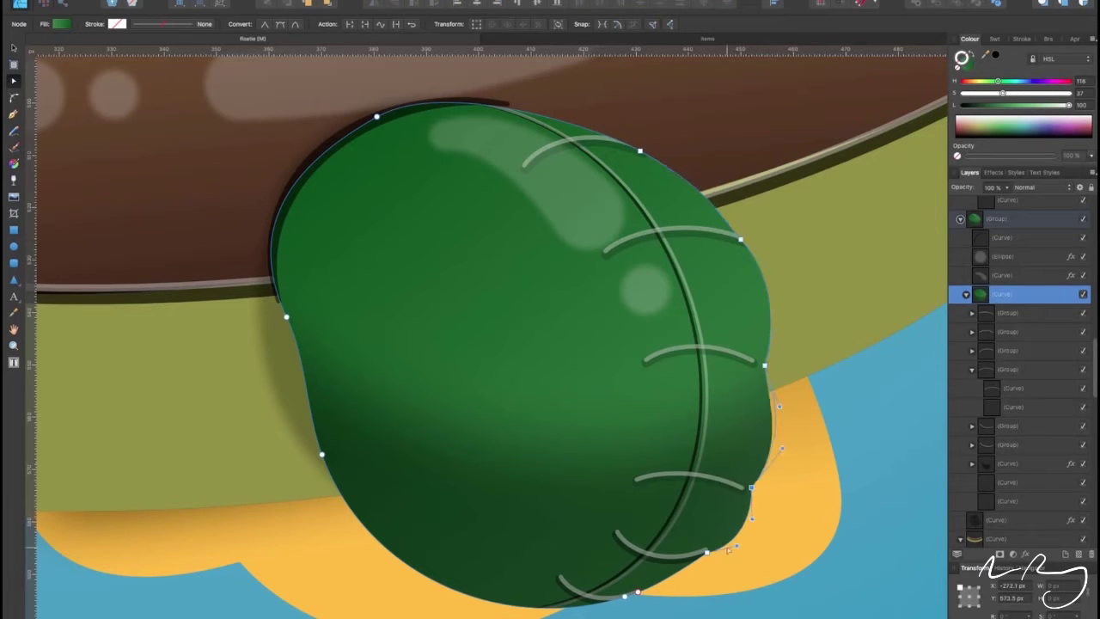
key(v)
Pull the flipper's green bottom edge slightly outward with the Node tool
click(730, 357)
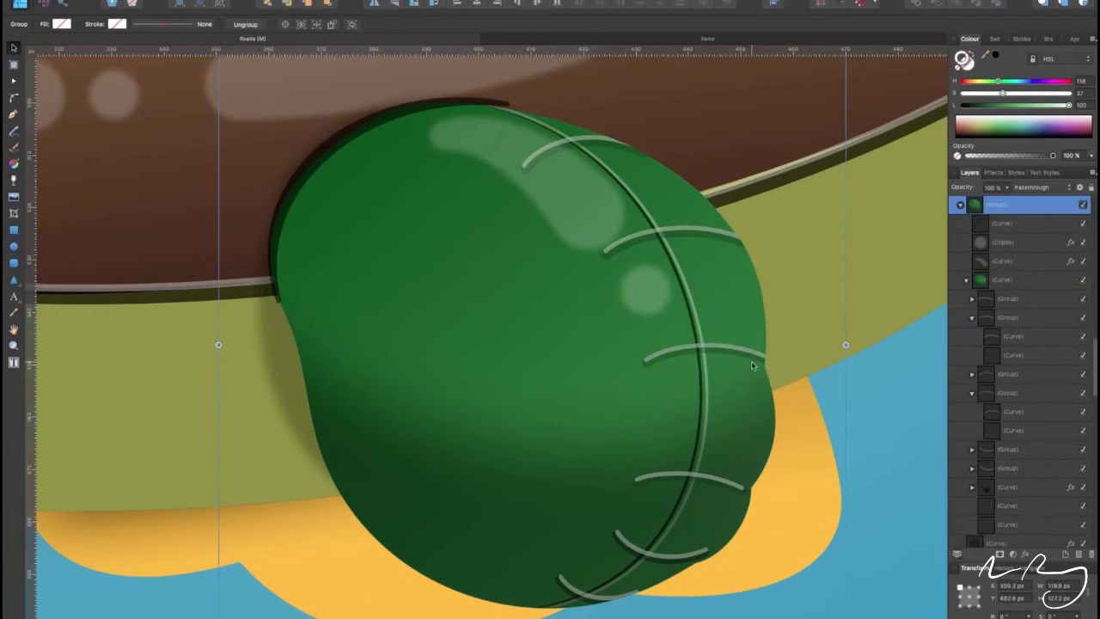
click(722, 488)
click(712, 567)
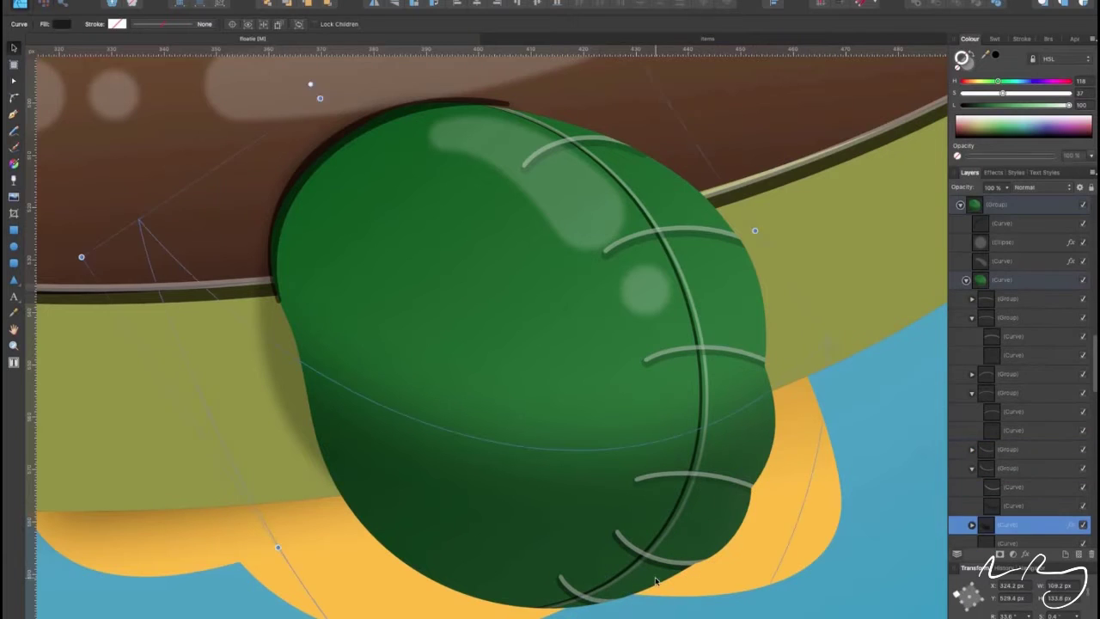
key(a)
click(658, 551)
drag(657, 551, 653, 542)
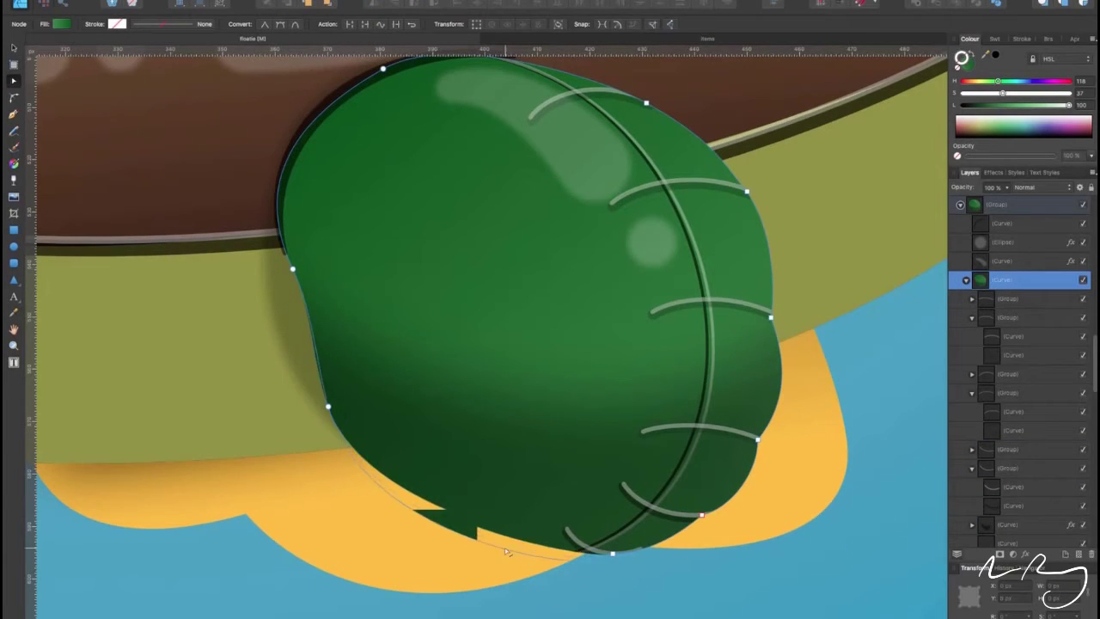
scroll(547, 516, down, 5)
Select the arc seam on the turtle's head
scroll(636, 432, down, 5)
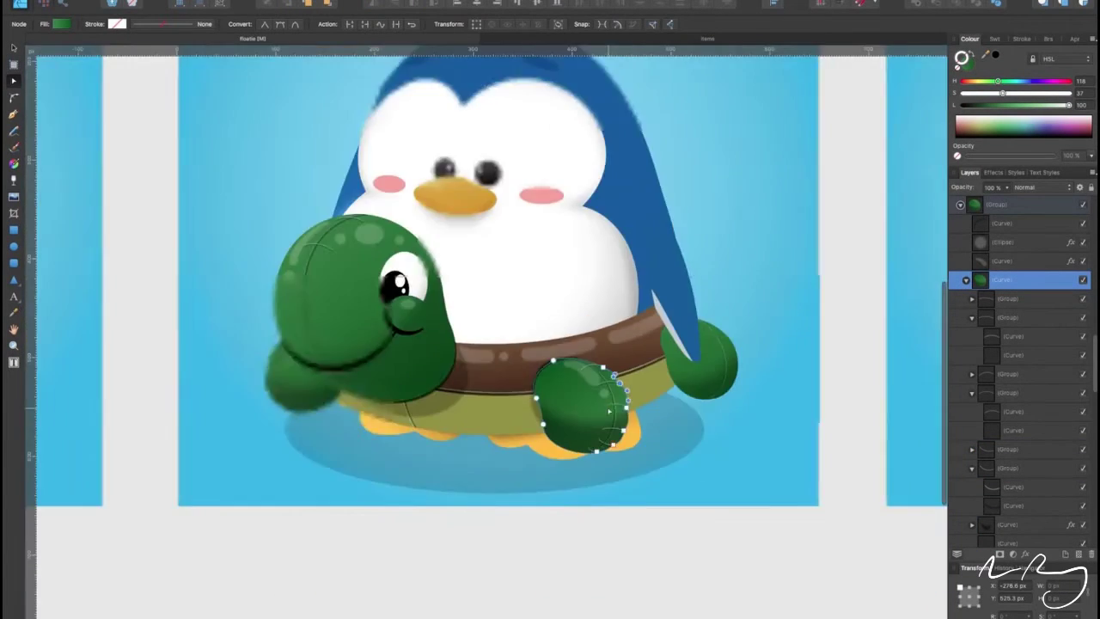
scroll(280, 204, up, 5)
click(280, 204)
scroll(304, 144, up, 2)
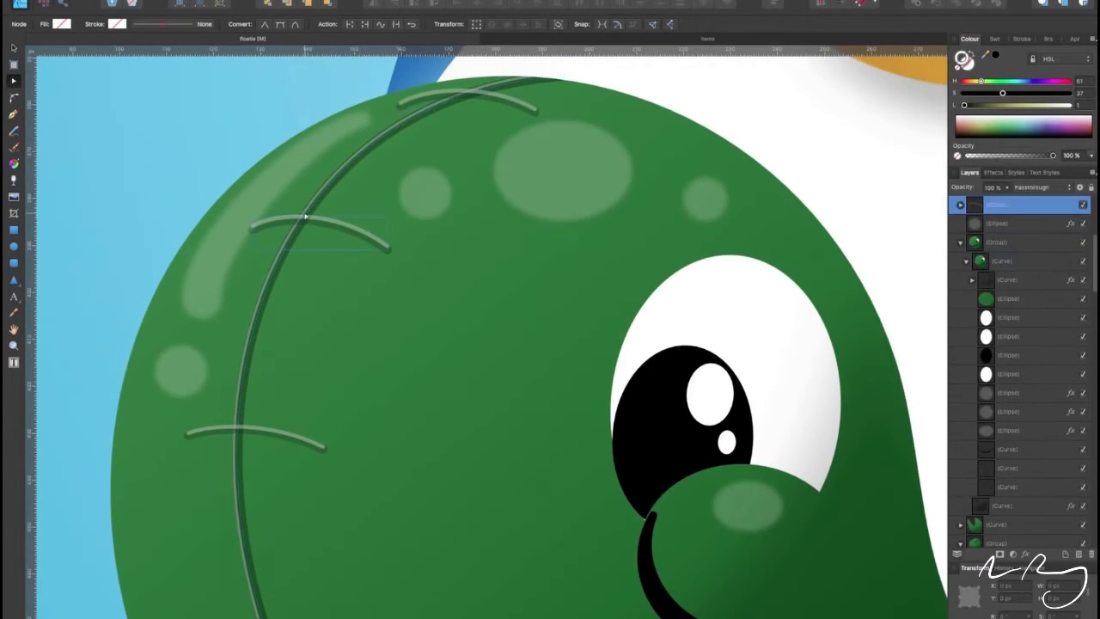
scroll(344, 215, up, 2)
scroll(365, 264, up, 2)
scroll(366, 265, down, 5)
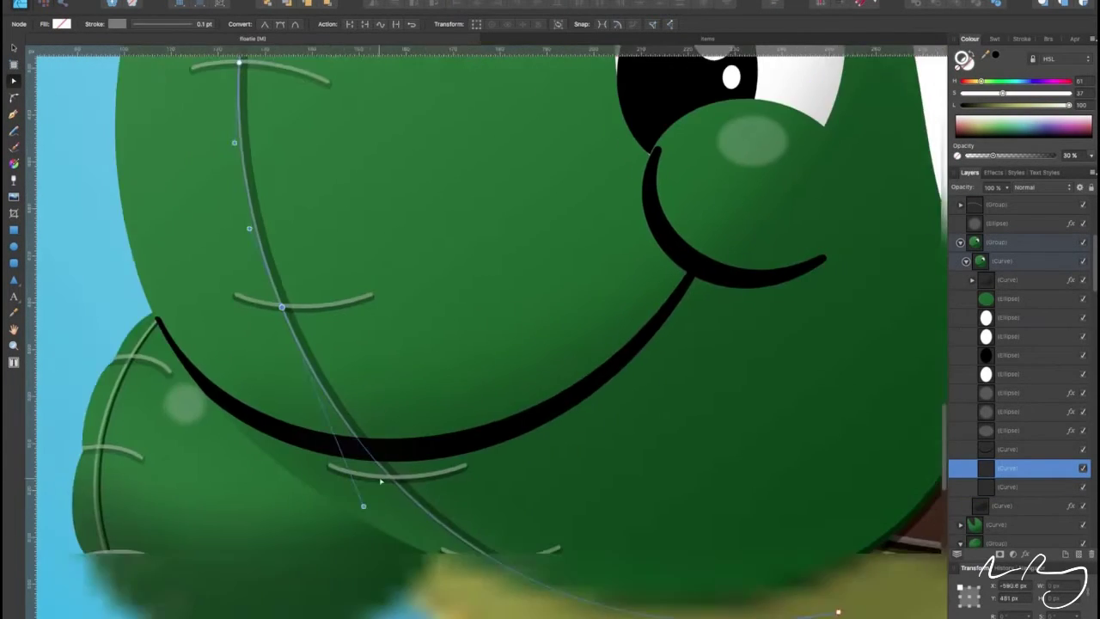
scroll(379, 262, down, 5)
scroll(396, 260, up, 4)
scroll(375, 473, down, 3)
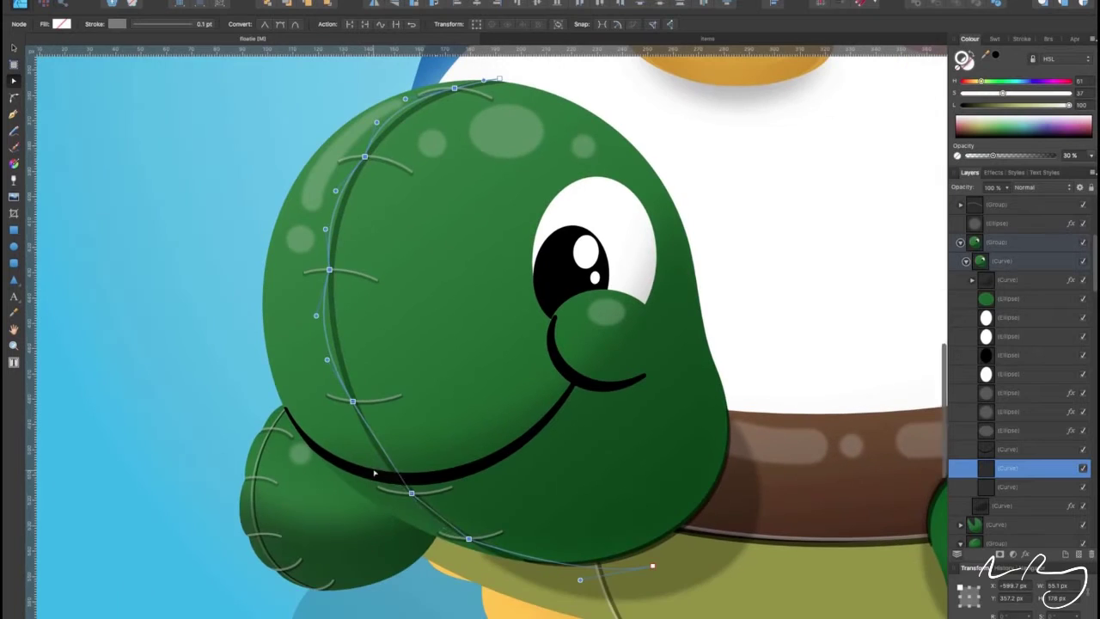
Select the dark seam line and a second seam curve on the head
click(518, 563)
scroll(482, 413, down, 4)
scroll(398, 243, up, 6)
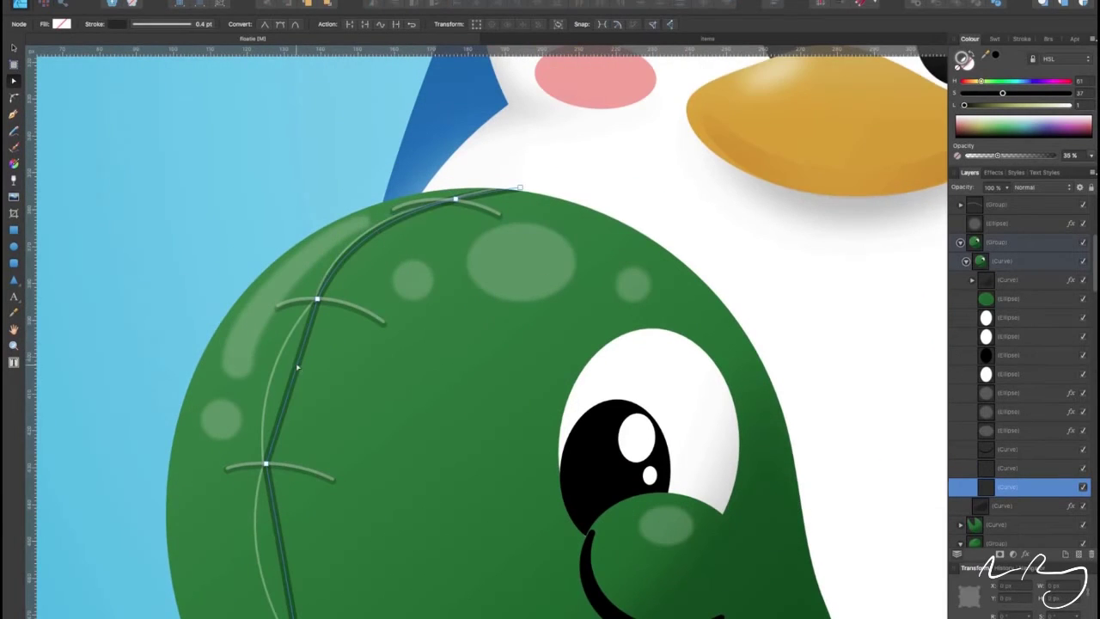
scroll(297, 368, down, 3)
scroll(298, 368, down, 2)
scroll(748, 511, down, 2)
scroll(783, 200, down, 3)
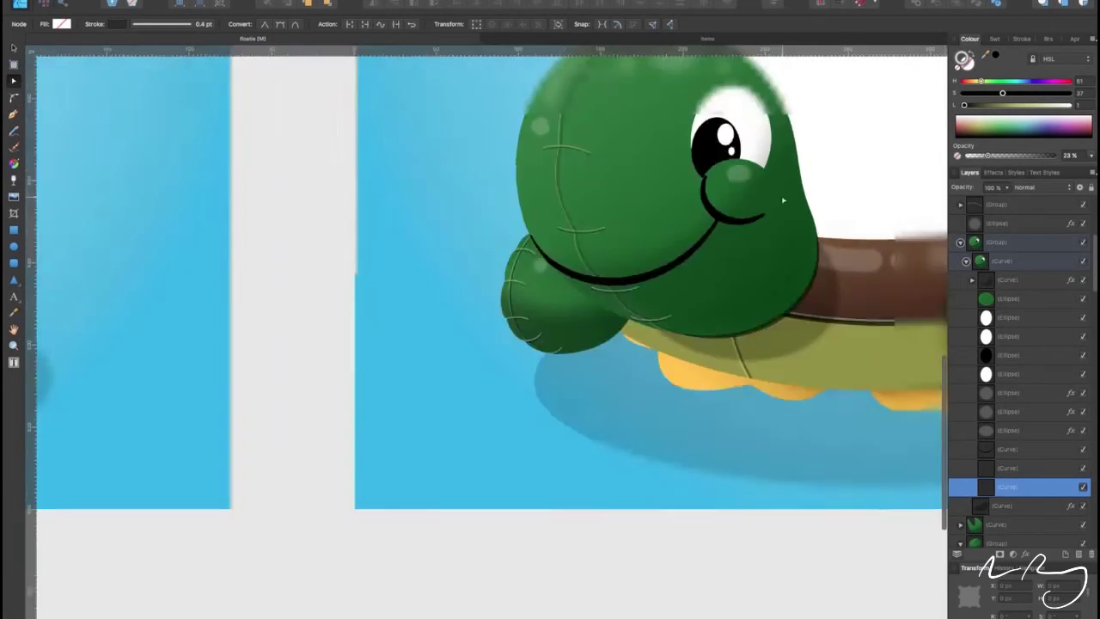
shift+click(437, 222)
scroll(454, 318, up, 2)
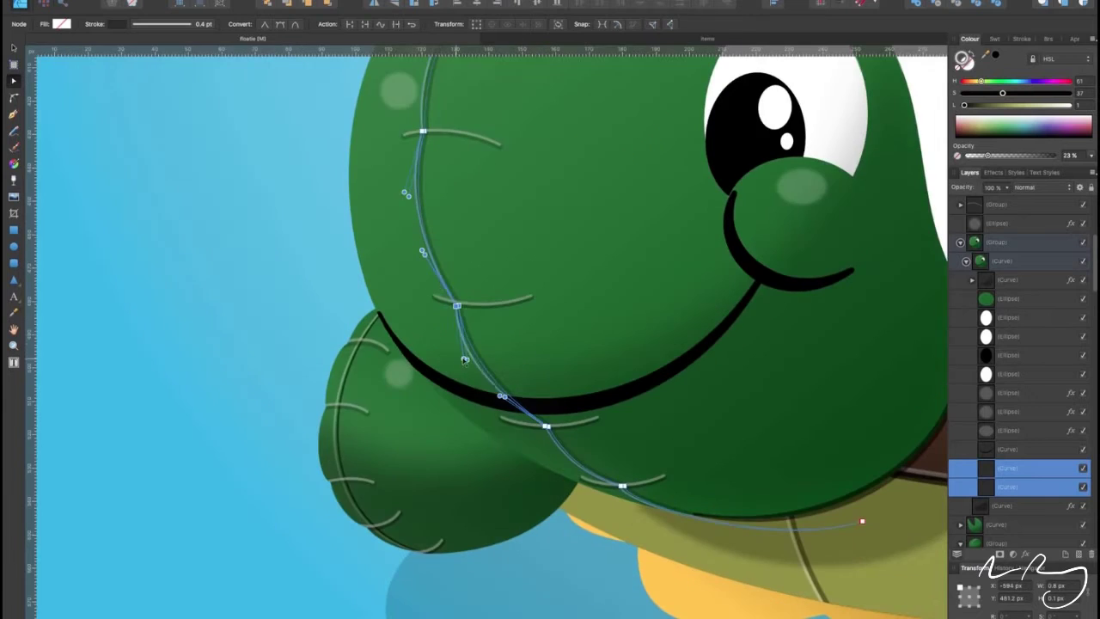
Enter the turtle's right flipper group and select a curve inside it
scroll(451, 294, down, 5)
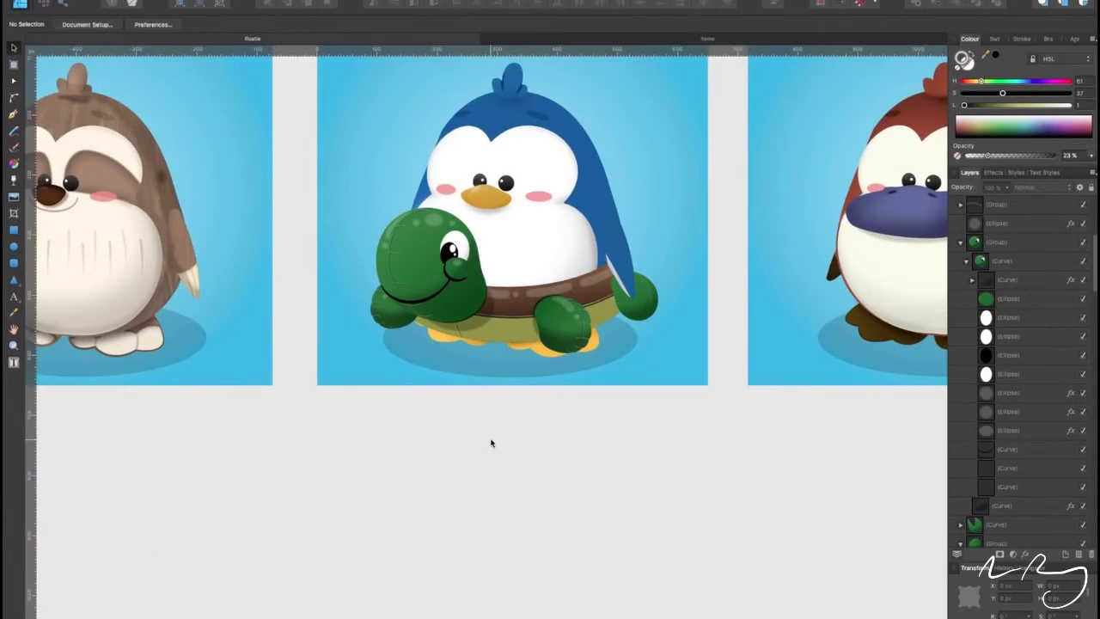
scroll(562, 386, up, 2)
scroll(602, 370, up, 1)
key(v)
click(640, 341)
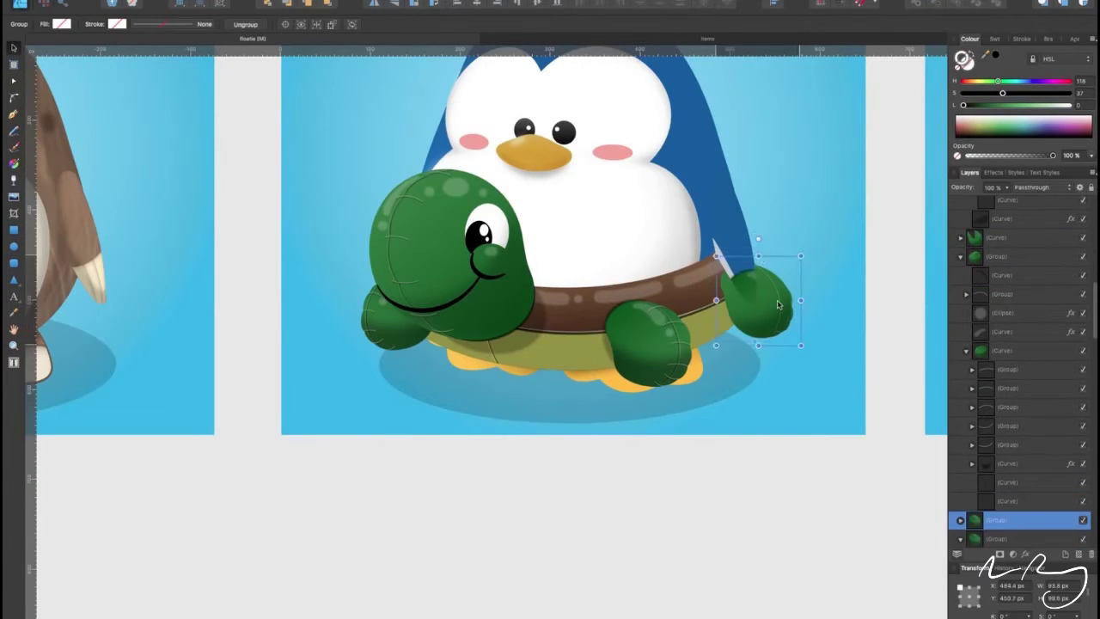
scroll(780, 305, up, 3)
scroll(769, 309, up, 3)
double_click(755, 312)
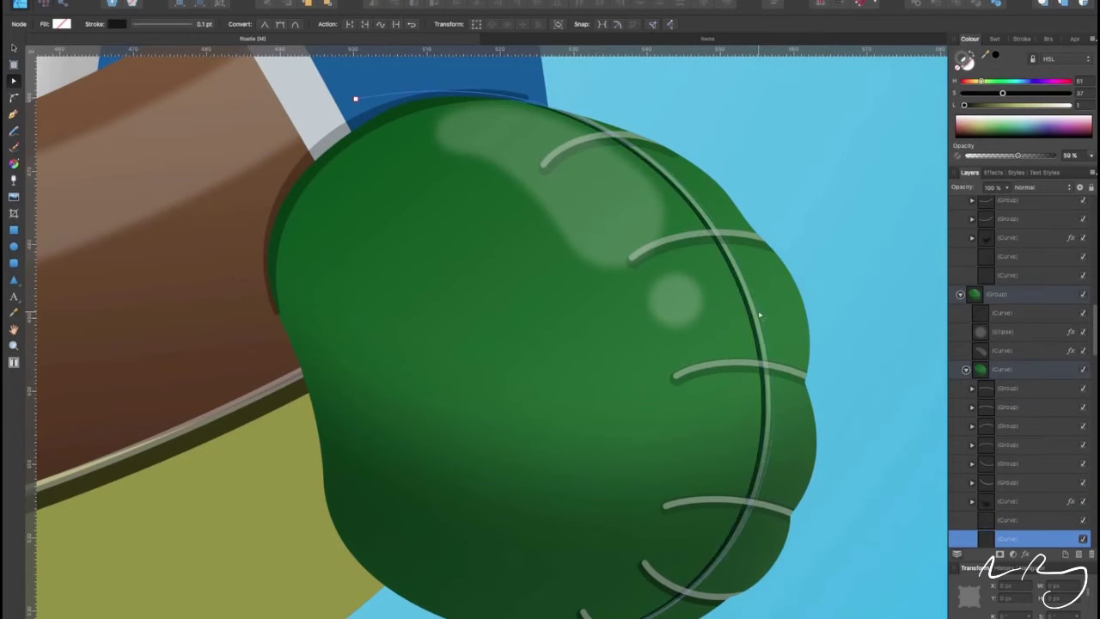
key(v)
scroll(756, 318, down, 5)
click(678, 481)
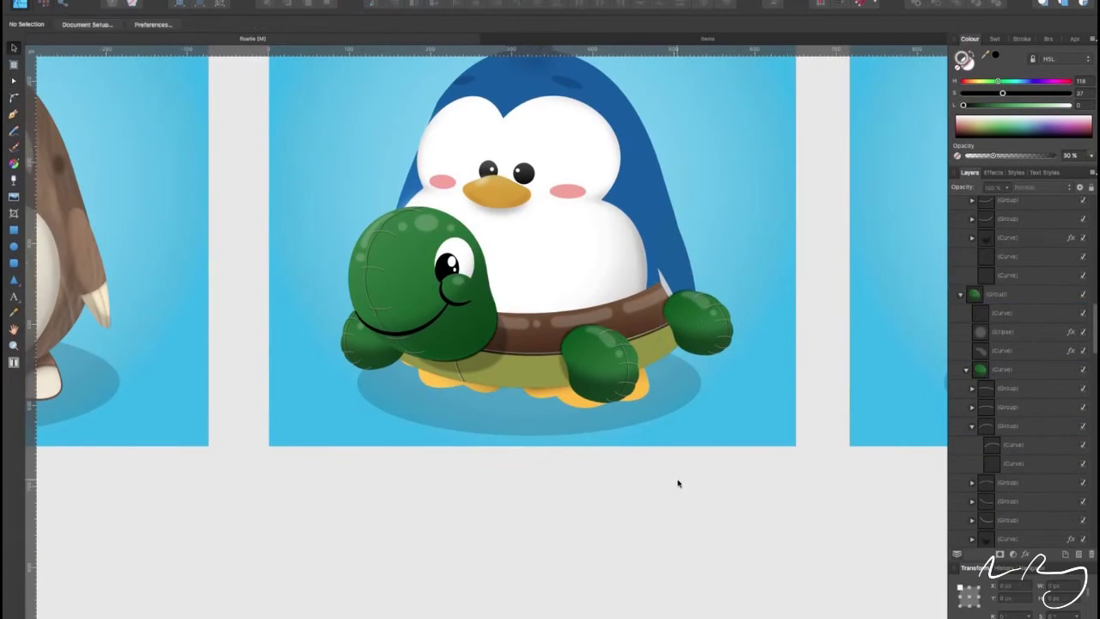
double_click(683, 301)
Move the flipper's small highlight curve to the top of the layer stack
scroll(700, 310, up, 3)
scroll(633, 282, up, 3)
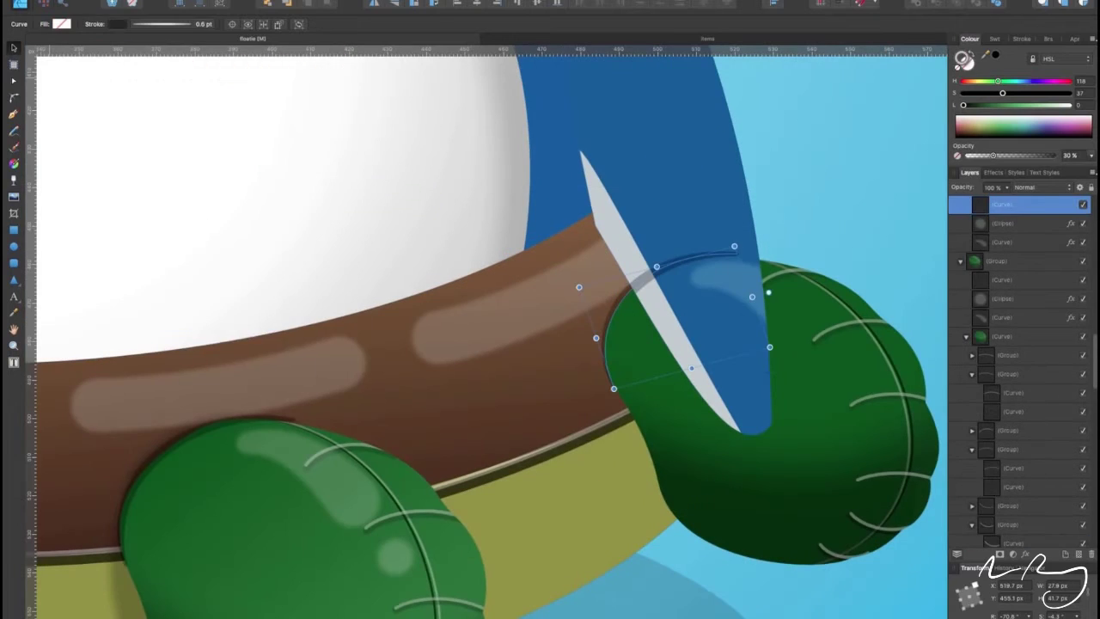
click(741, 352)
scroll(827, 337, down, 2)
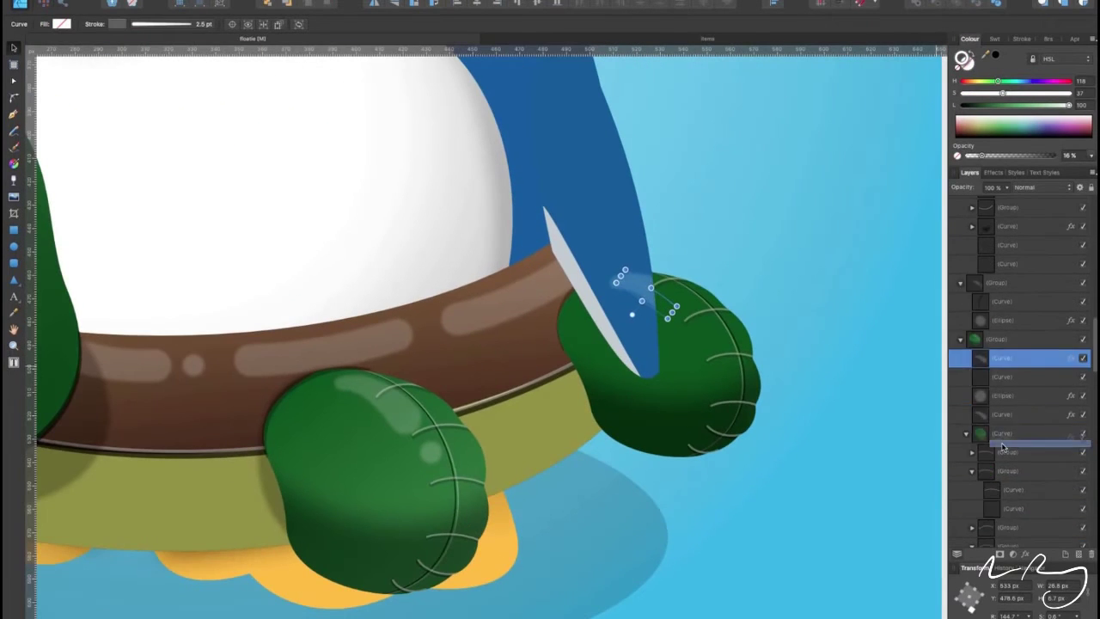
mouse_move(1006, 538)
mouse_down()
mouse_move(992, 402)
mouse_move(997, 225)
mouse_up()
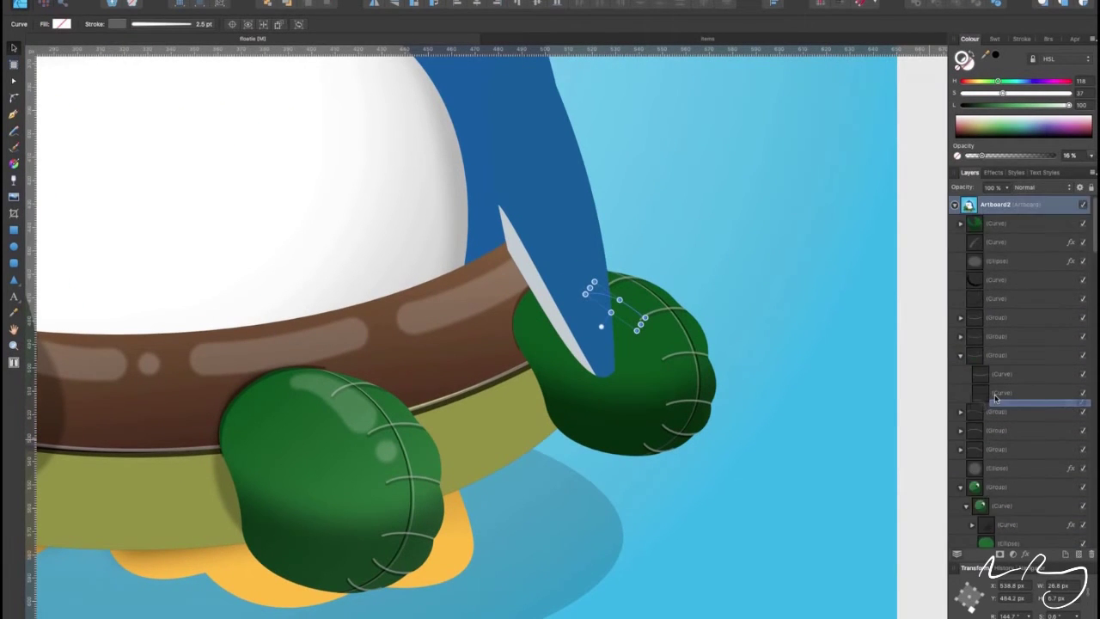
key(g)
scroll(608, 415, down, 3)
scroll(607, 415, down, 2)
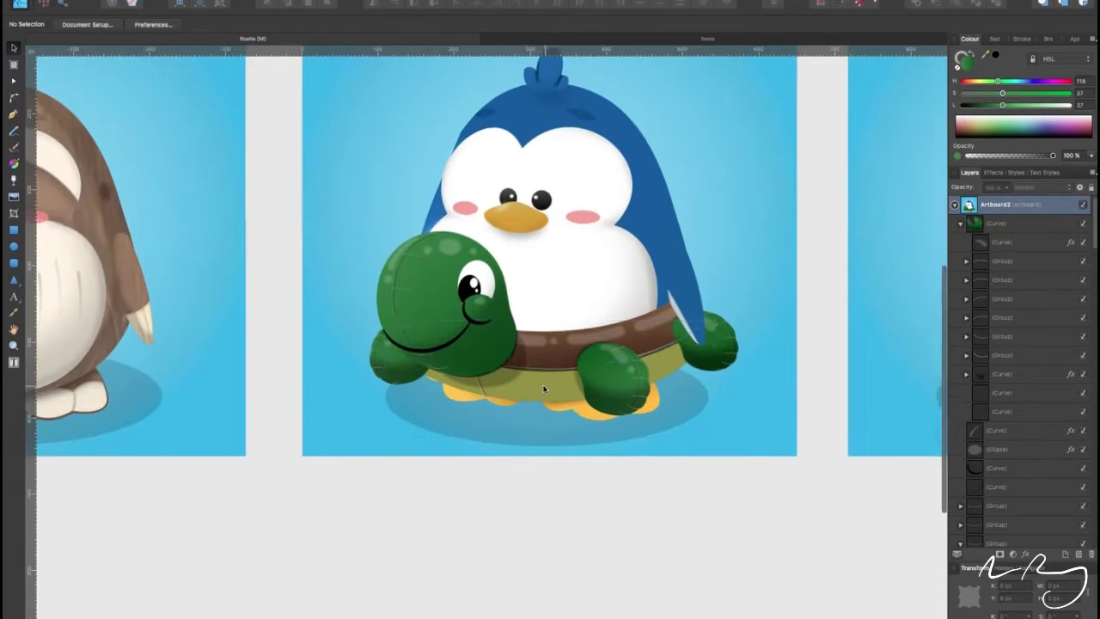
click(996, 533)
click(993, 172)
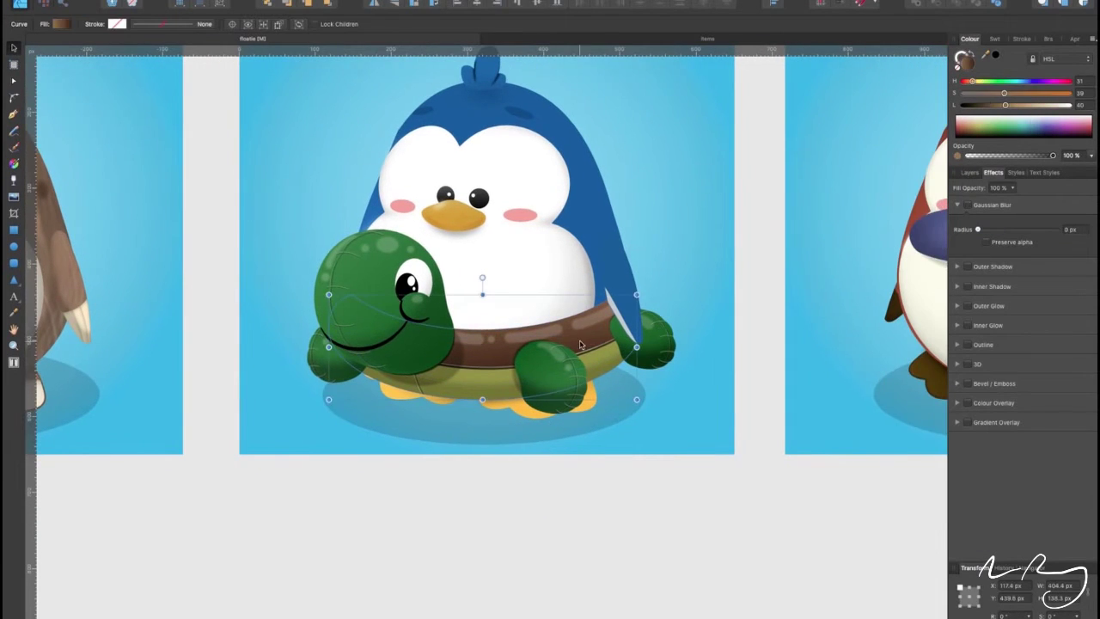
Lighten the selected curve's fill to a pale grey
drag(979, 104, 1052, 105)
scroll(624, 348, down, 2)
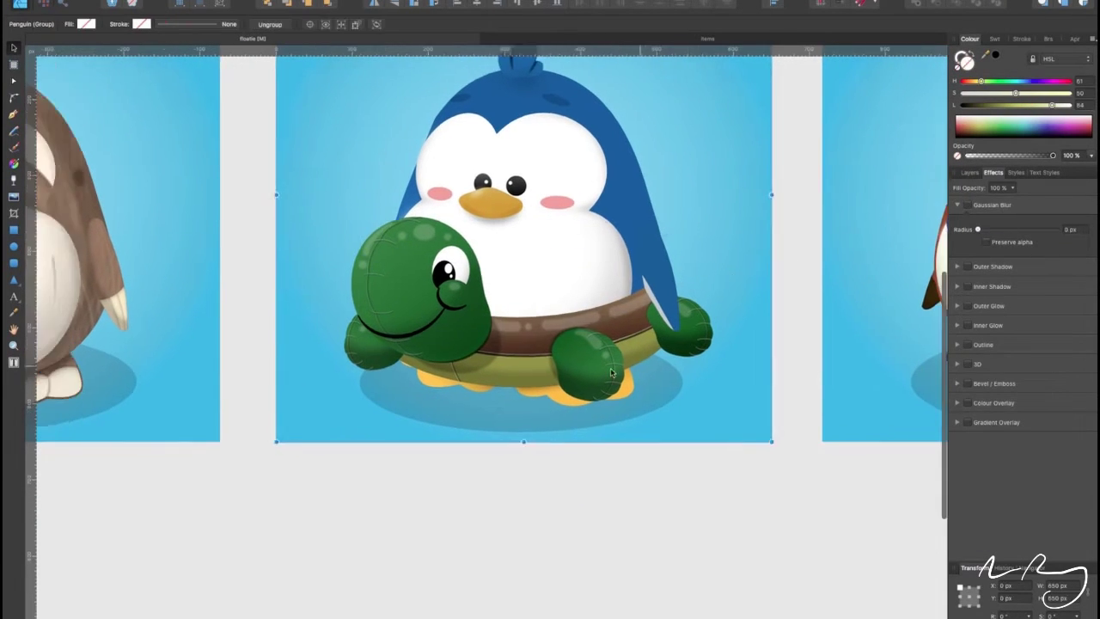
scroll(625, 349, down, 1)
click(625, 349)
scroll(730, 430, down, 2)
scroll(541, 319, up, 3)
Place the small face curve above the turtle's eye as an eyebrow tilted 13.6°
click(540, 319)
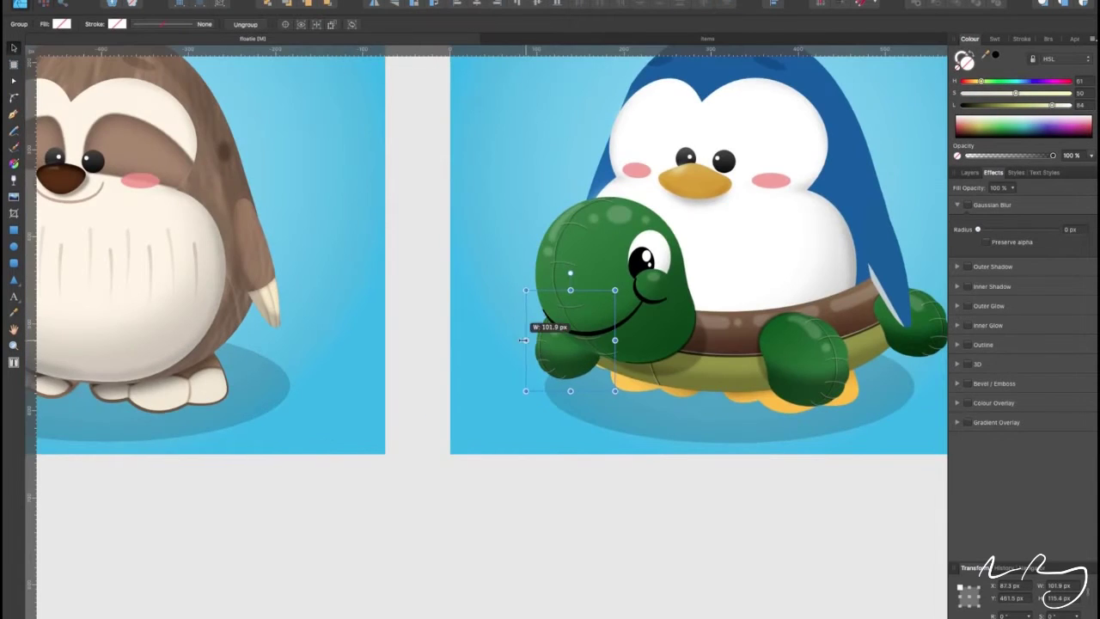
scroll(567, 456, down, 1)
scroll(452, 373, up, 2)
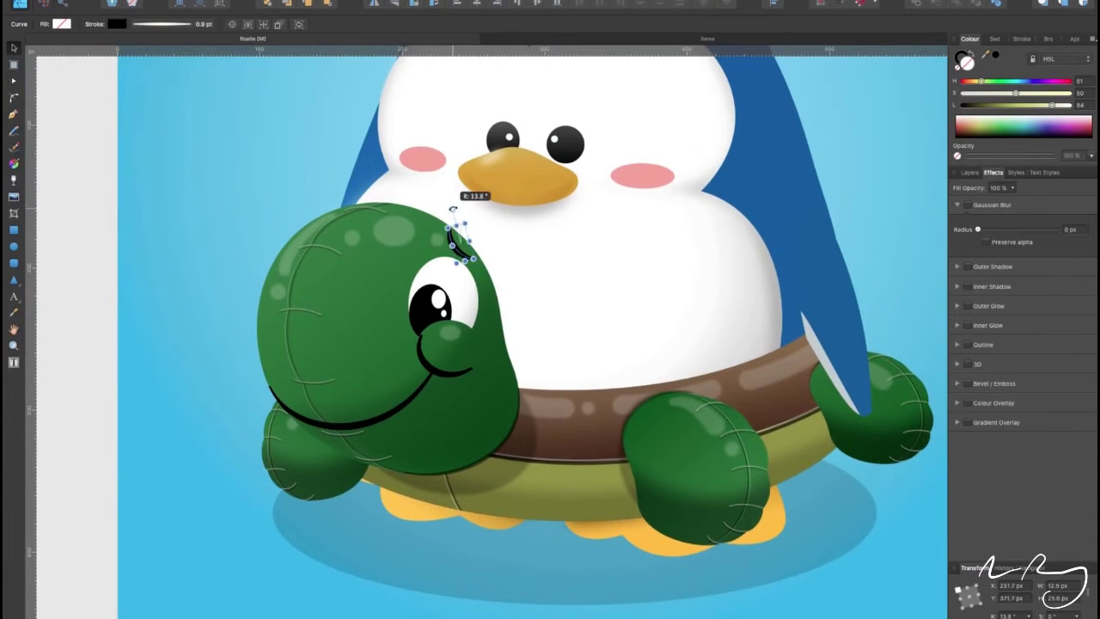
scroll(453, 209, down, 1)
scroll(473, 565, down, 1)
click(474, 565)
scroll(474, 565, up, 1)
Select the highlight streak on the turtle's front flipper
scroll(439, 513, down, 1)
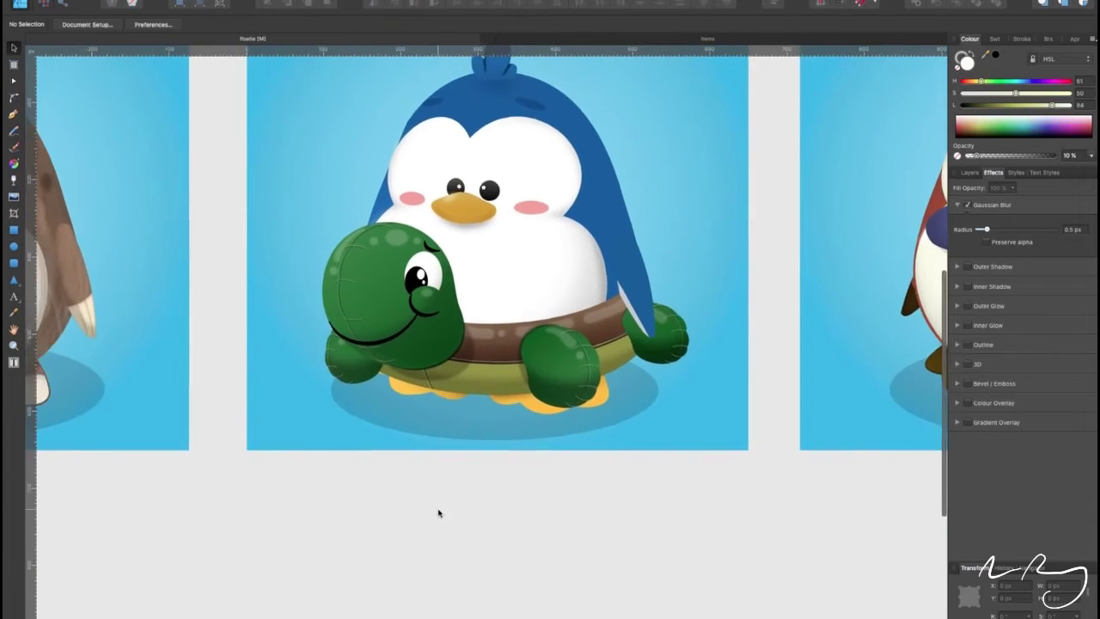
scroll(439, 513, up, 3)
scroll(508, 400, down, 2)
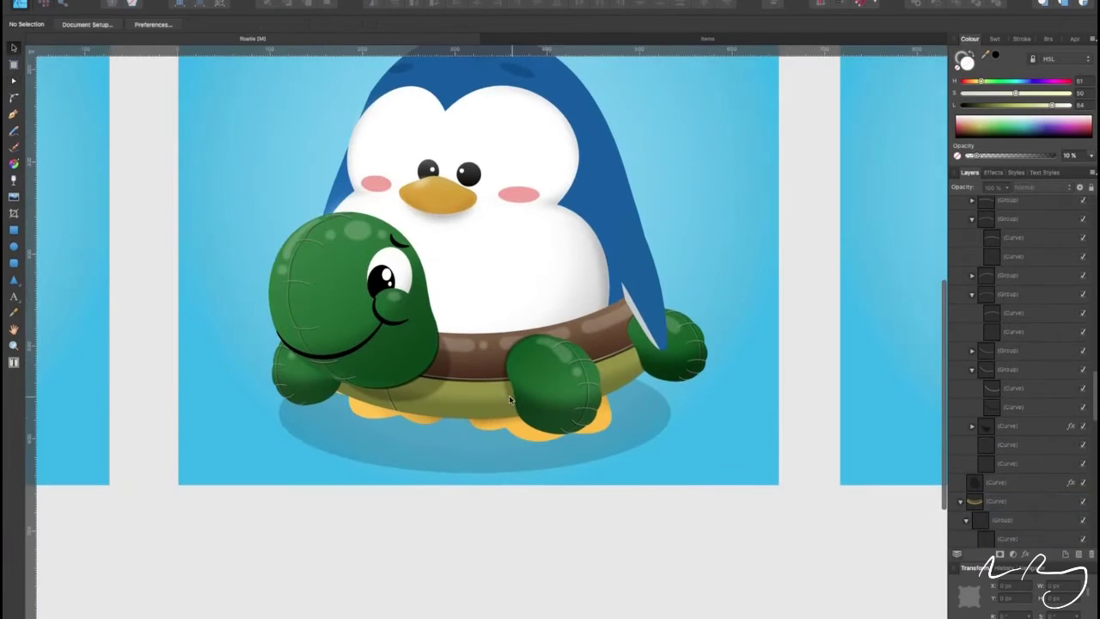
click(672, 361)
double_click(633, 316)
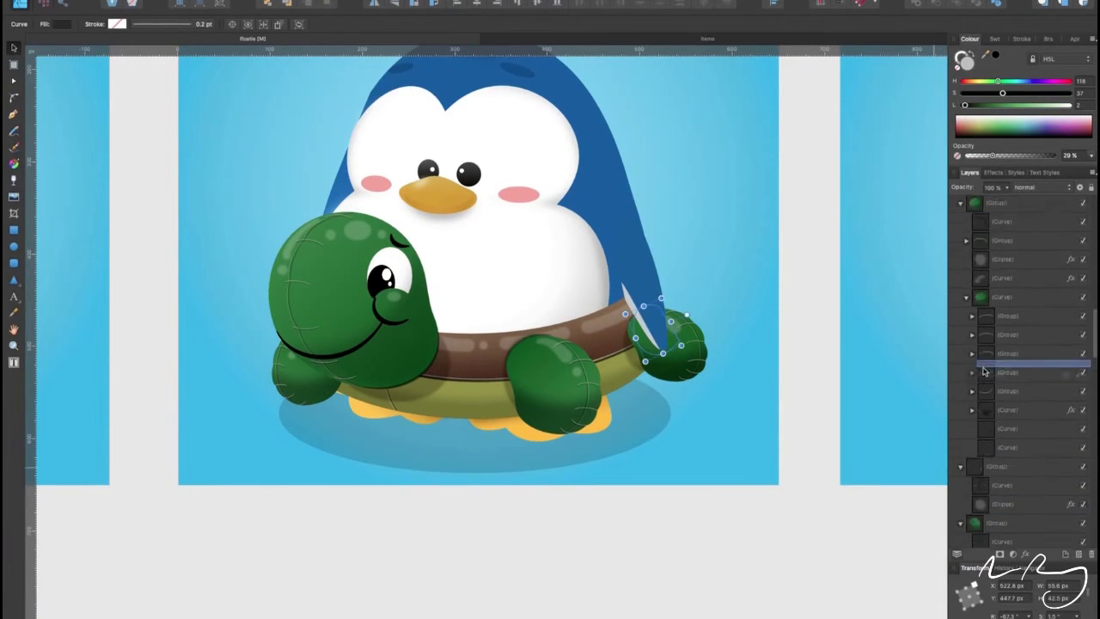
scroll(640, 325, up, 3)
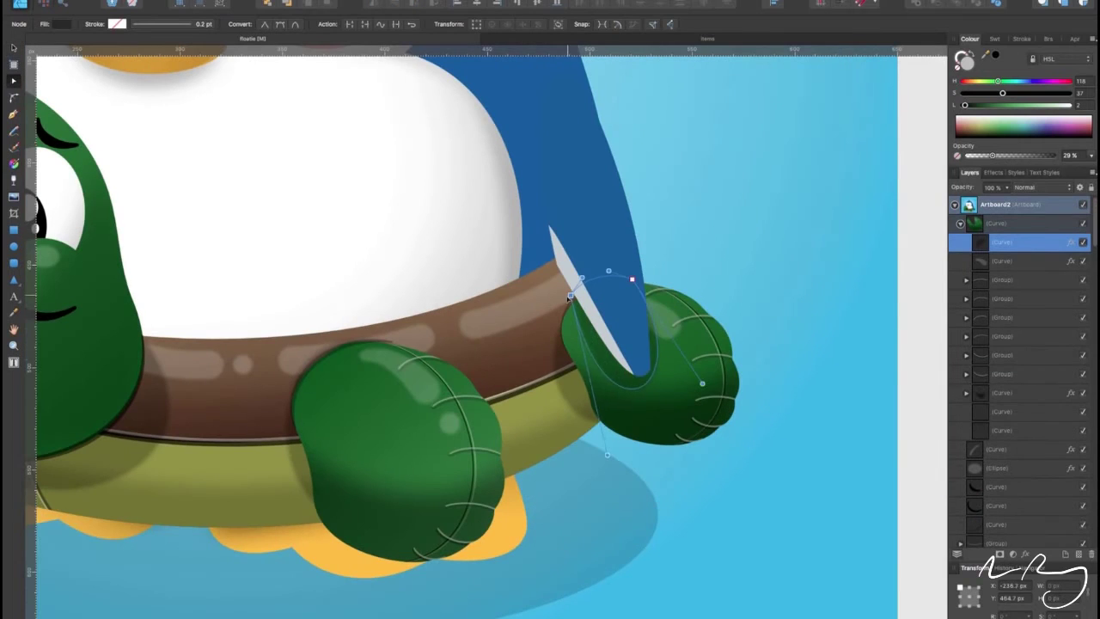
scroll(568, 299, down, 5)
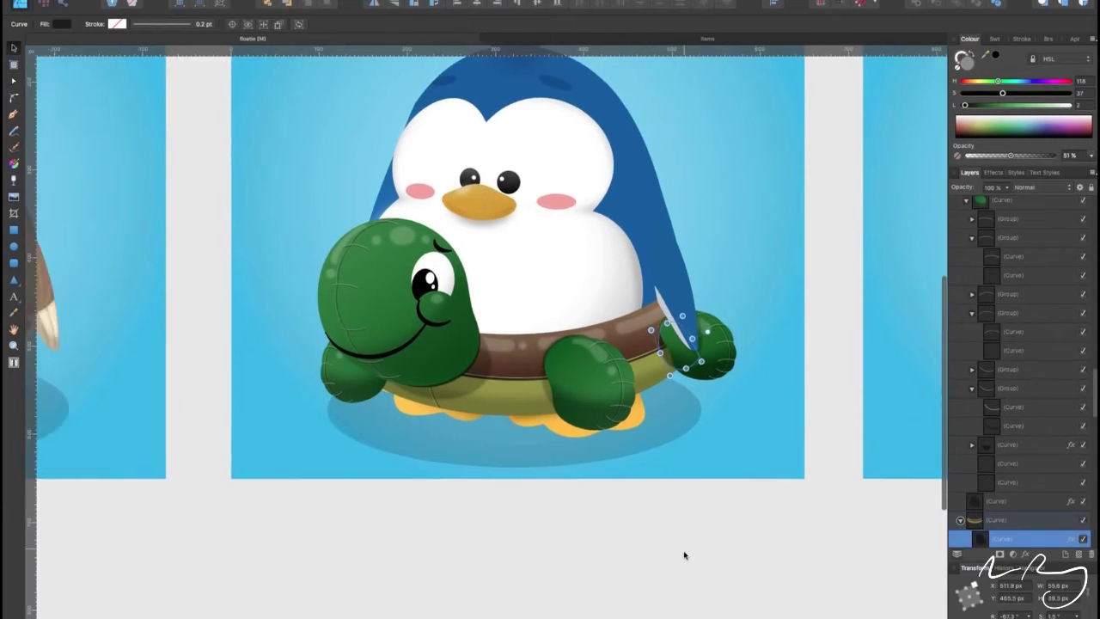
scroll(685, 555, up, 2)
Reorder the flipper ellipse's layer and give it a Gaussian blur of about 8.8 px
click(1018, 355)
drag(1018, 356, 1019, 491)
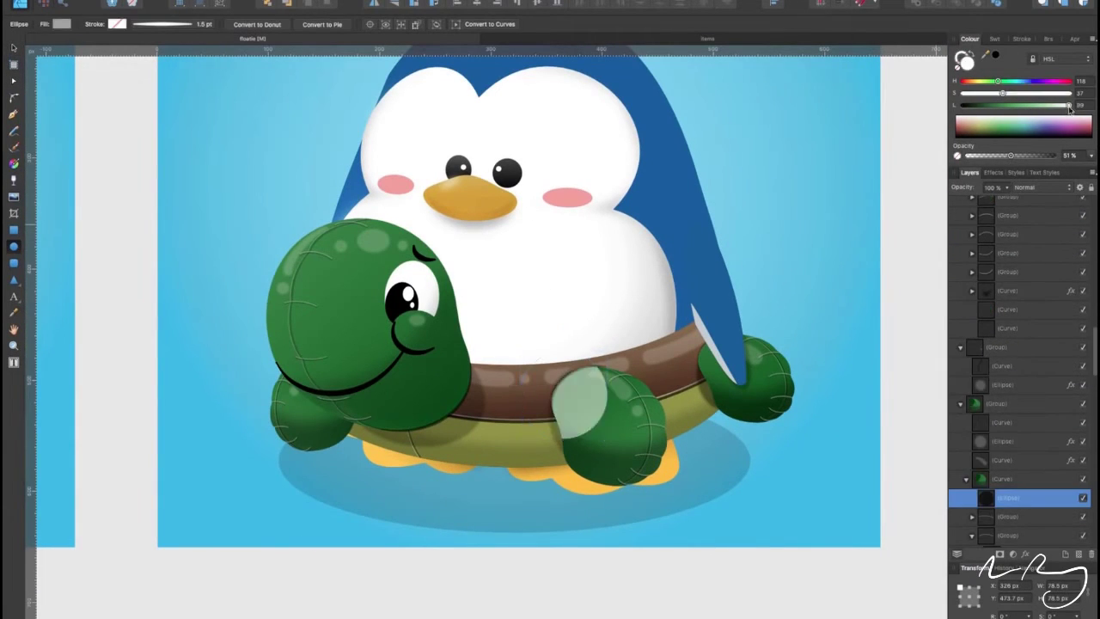
click(993, 172)
click(967, 205)
drag(977, 229, 1003, 230)
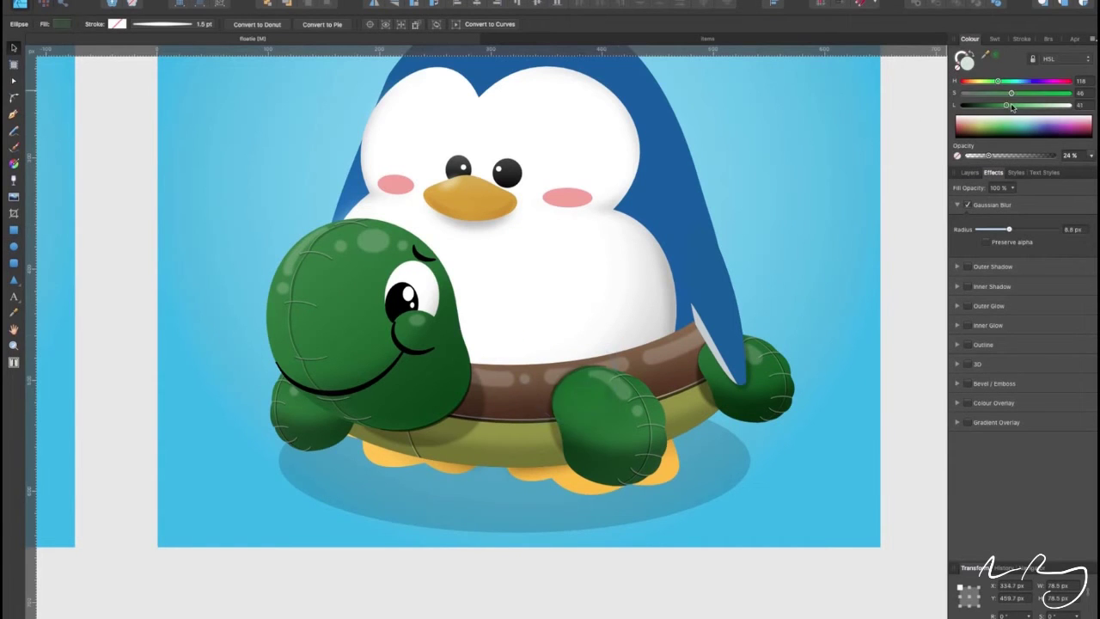
click(970, 173)
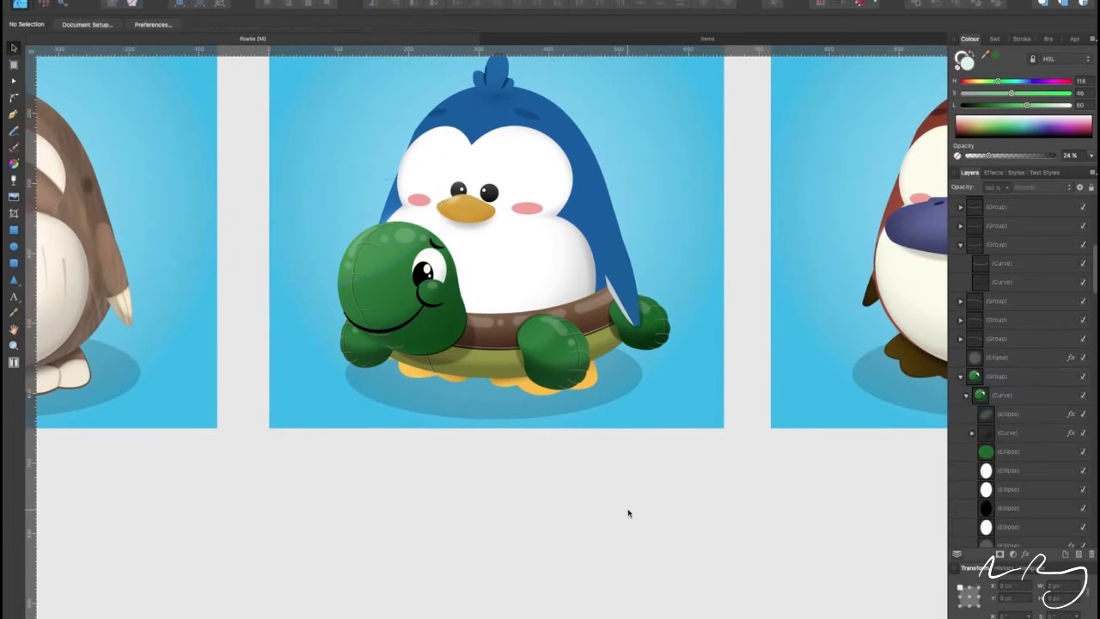
scroll(519, 506, up, 3)
scroll(507, 355, up, 2)
scroll(507, 354, up, 3)
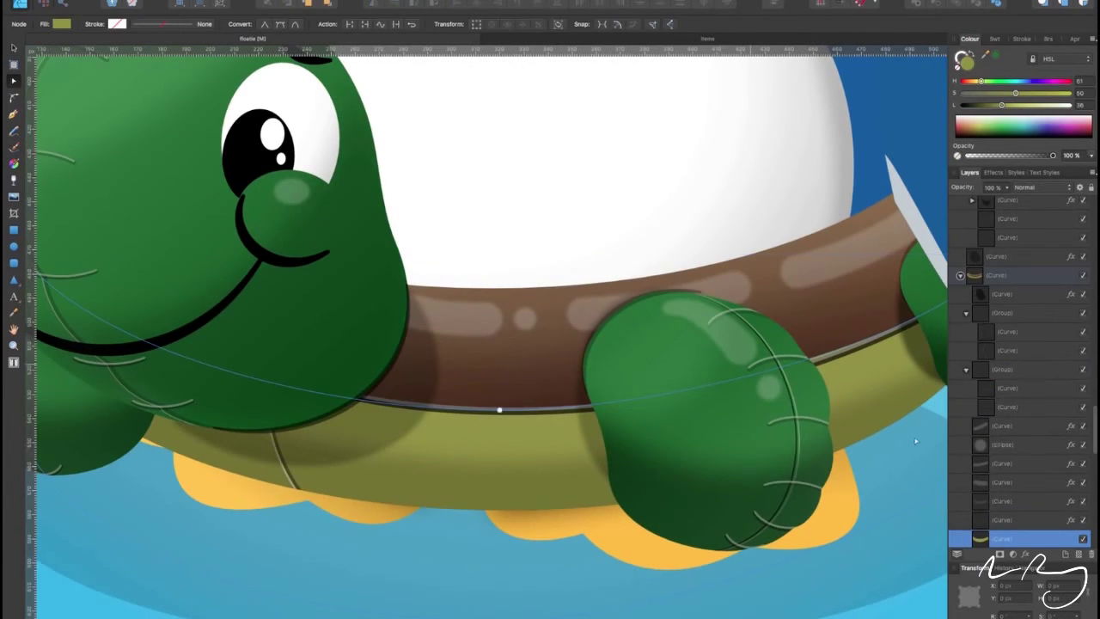
click(577, 405)
scroll(662, 487, down, 3)
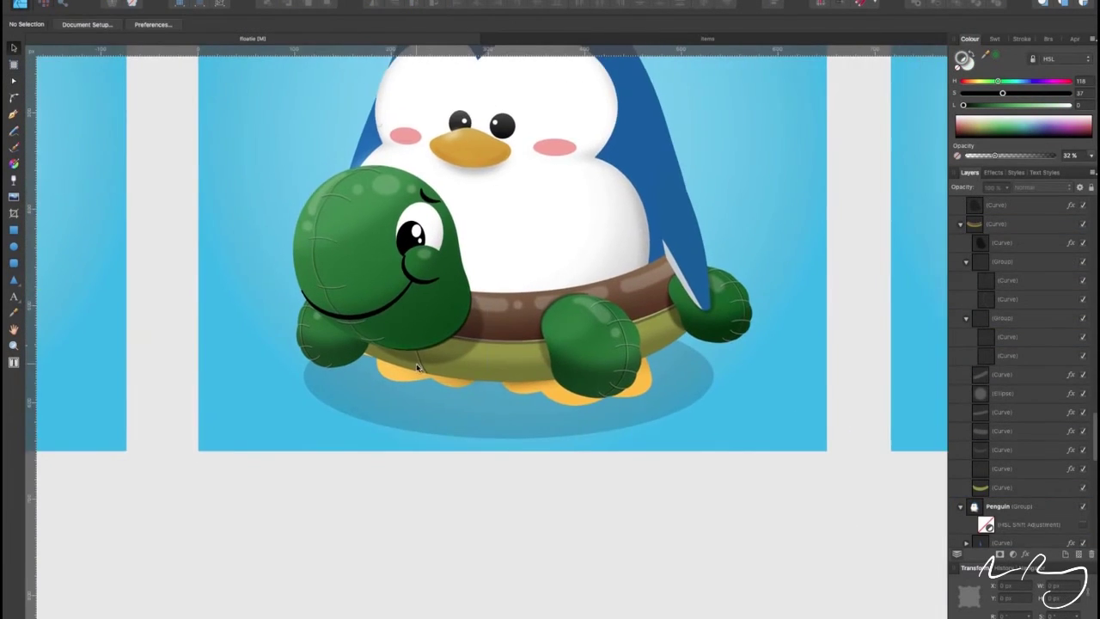
scroll(418, 356, up, 3)
click(422, 364)
scroll(739, 414, down, 1)
click(403, 329)
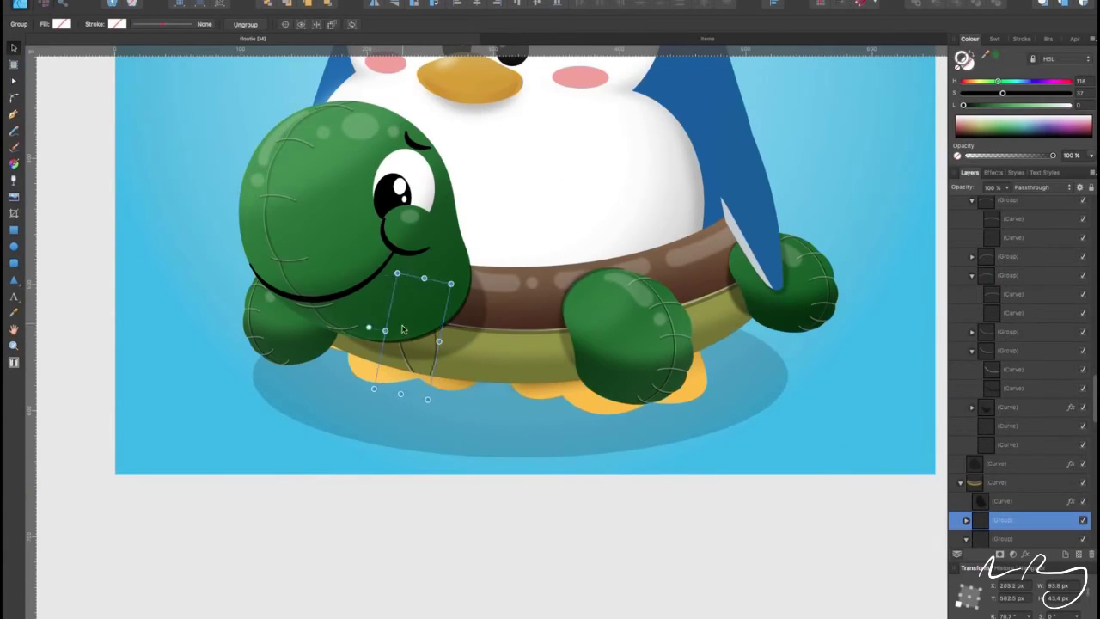
click(589, 270)
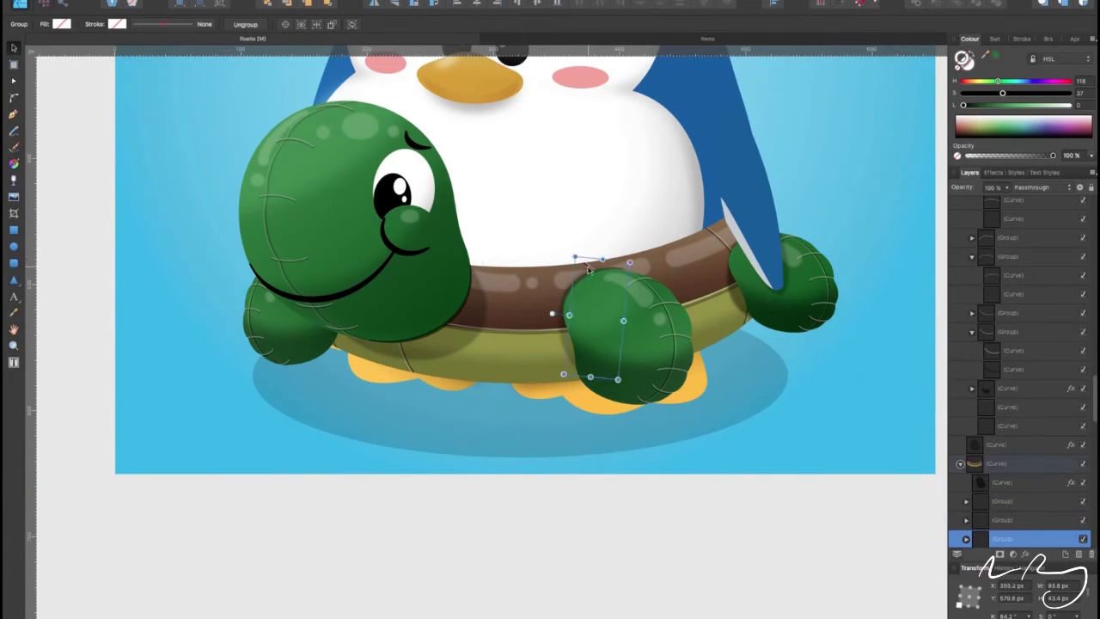
double_click(506, 292)
scroll(432, 273, up, 3)
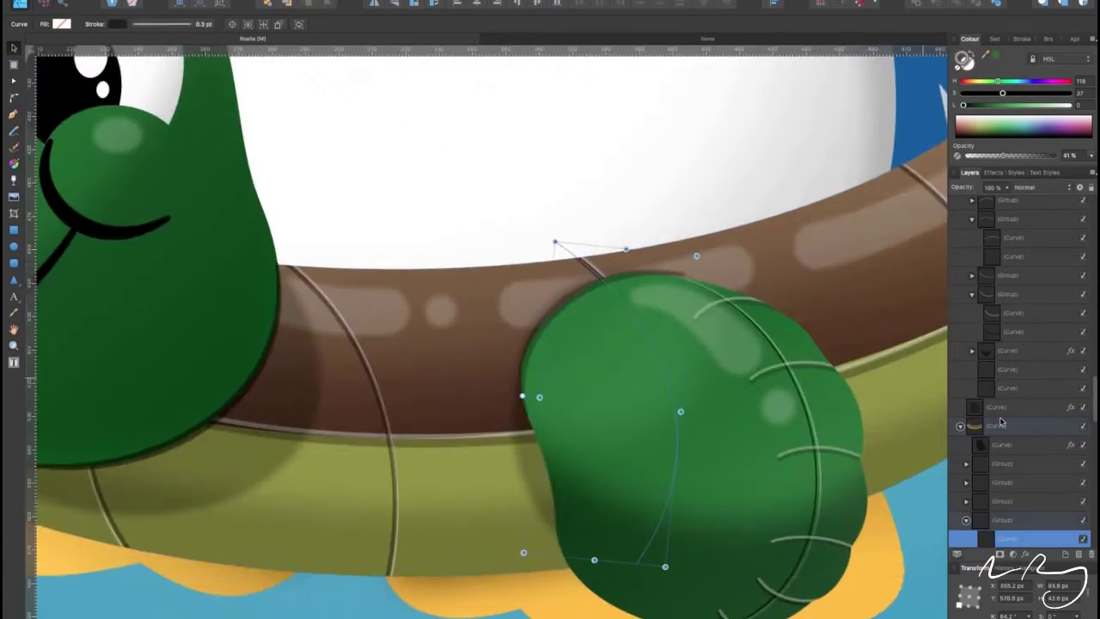
scroll(503, 343, down, 5)
key(ctrl+d)
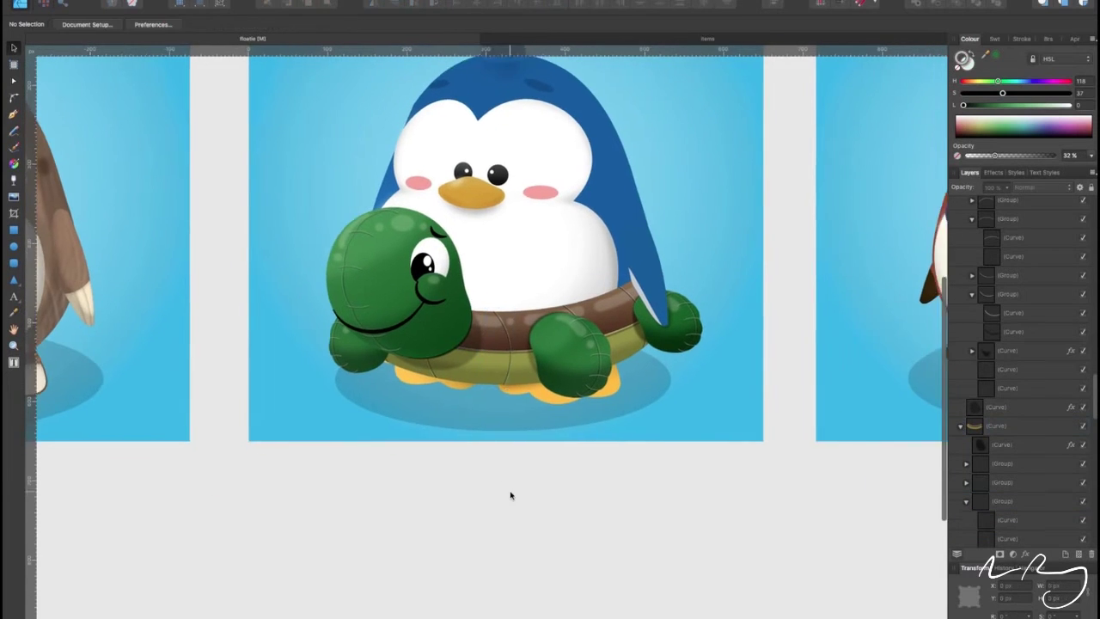
scroll(481, 466, up, 3)
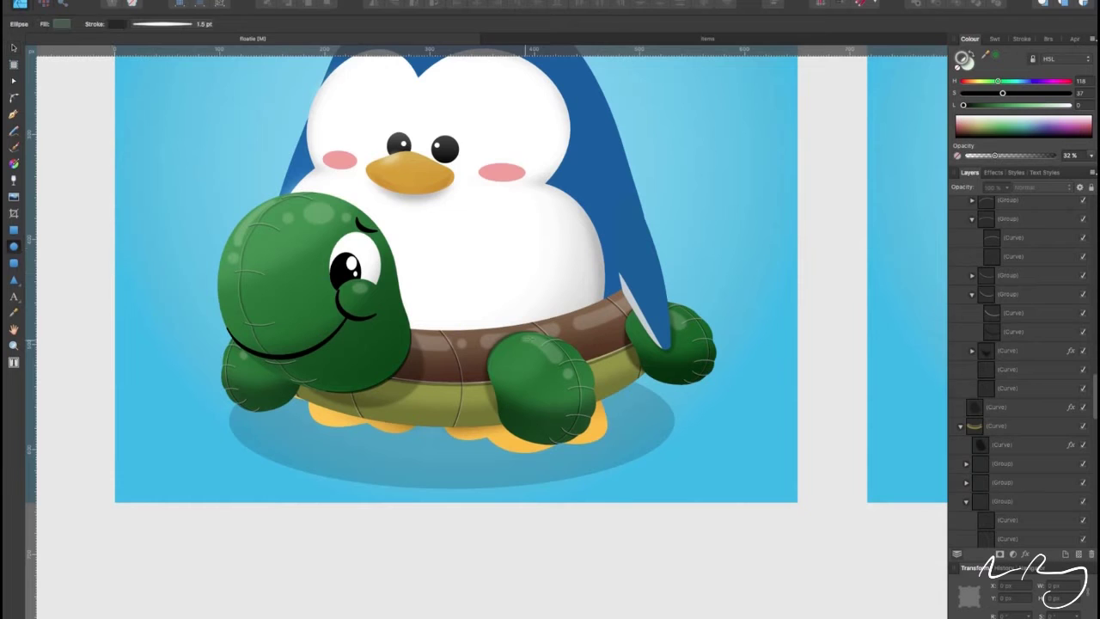
Draw a small ellipse on the ring's brown band, duplicate it as a rim, and group them
drag(574, 321, 605, 350)
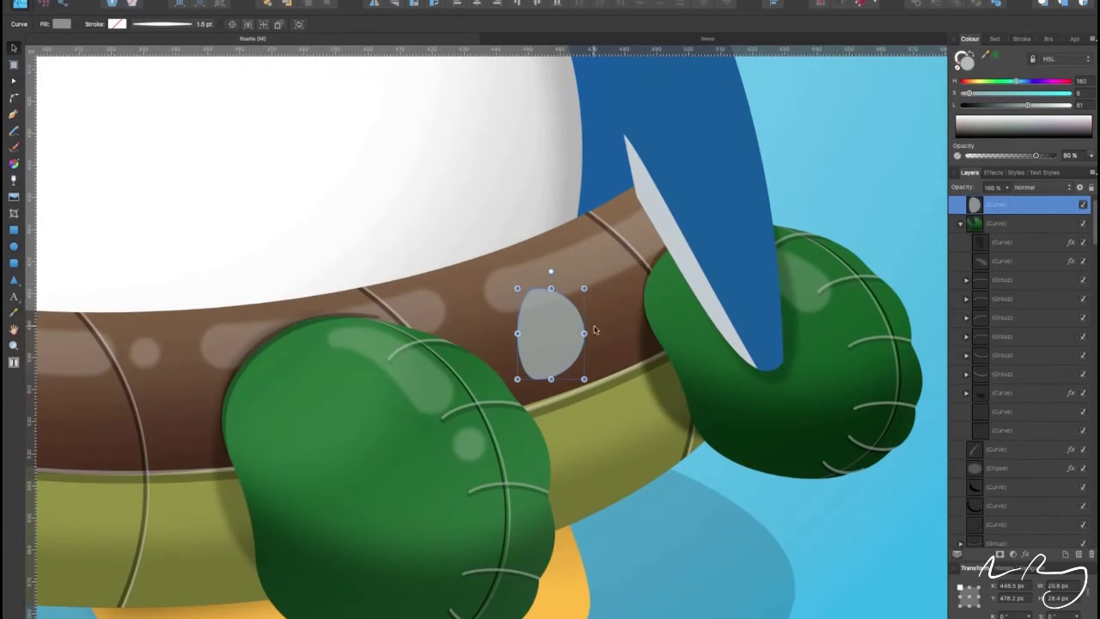
key(v)
key(ctrl+j)
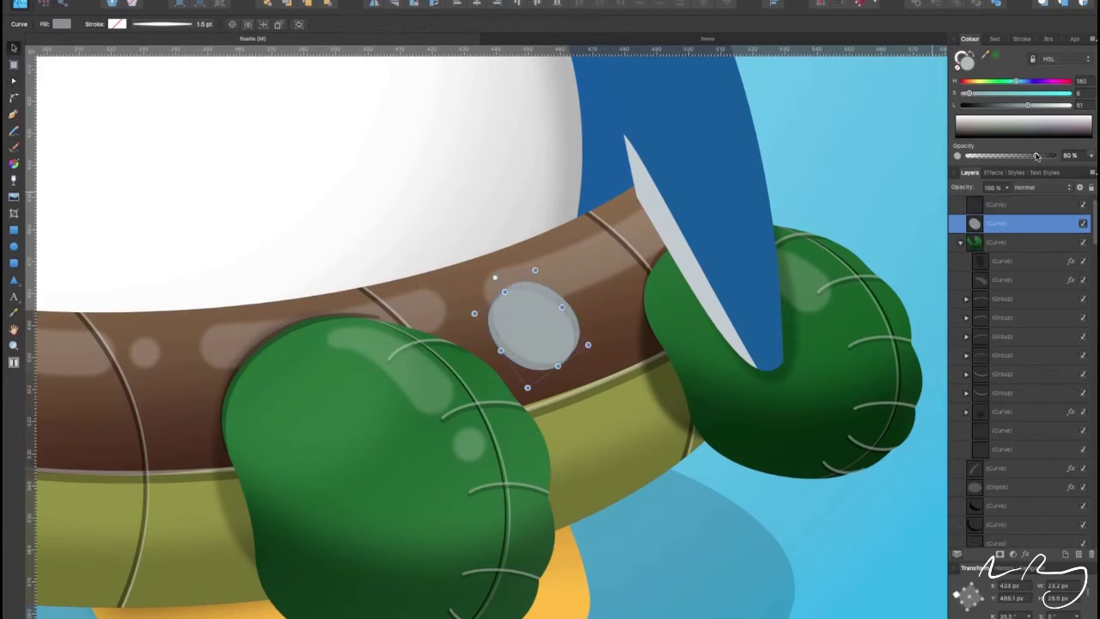
drag(587, 342, 590, 344)
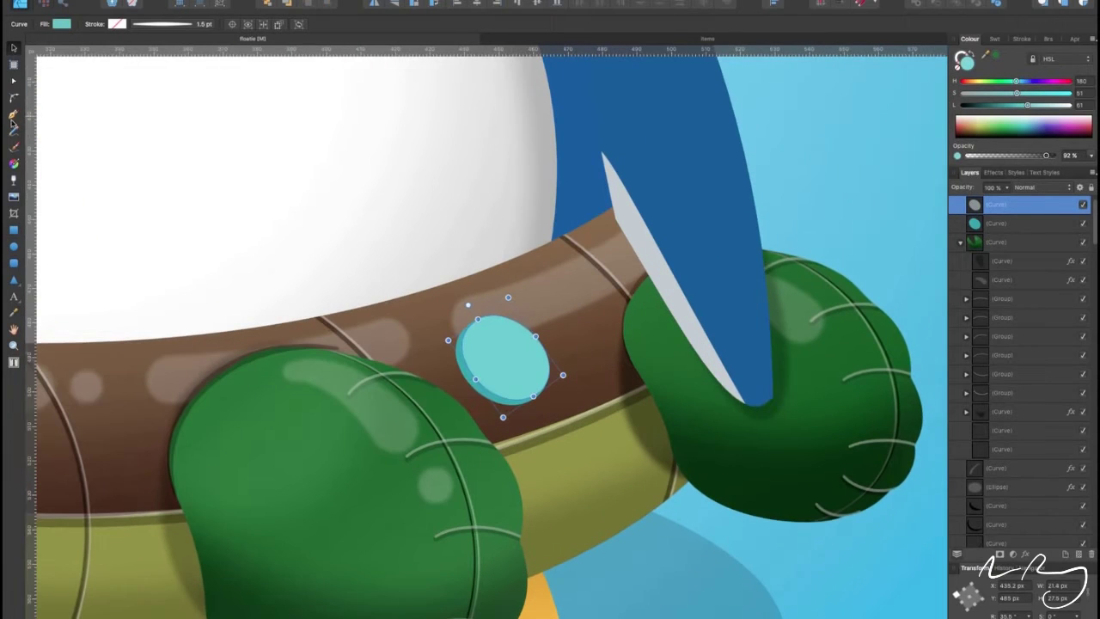
key(ctrl+g)
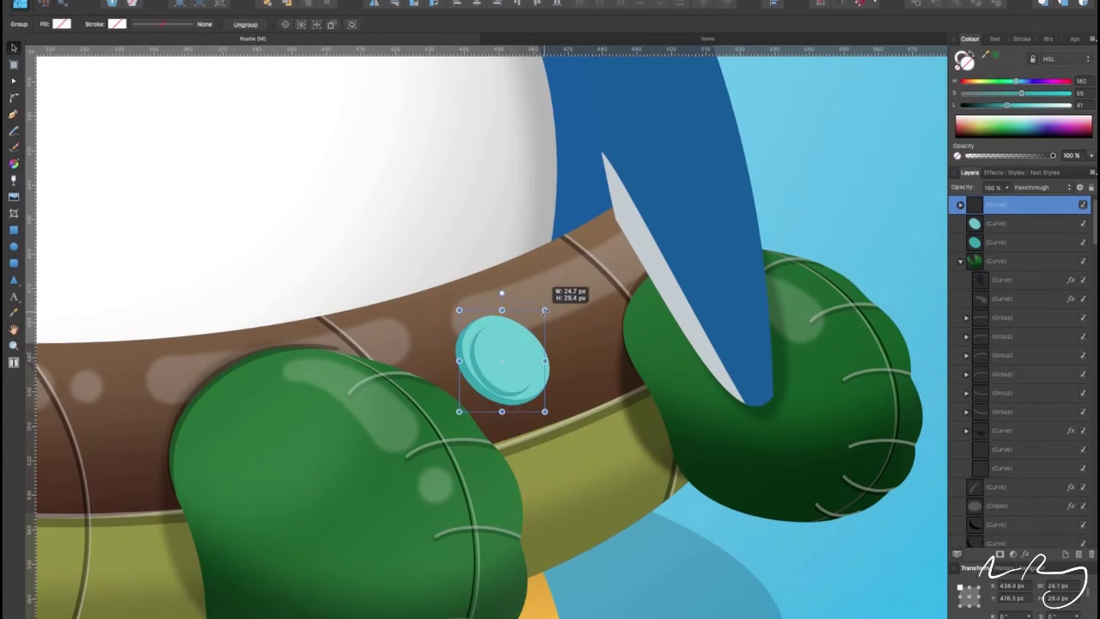
scroll(498, 370, up, 3)
Draw teal pen shapes for the cap's top loop and notch, adjusting their nodes
key(p)
key(v)
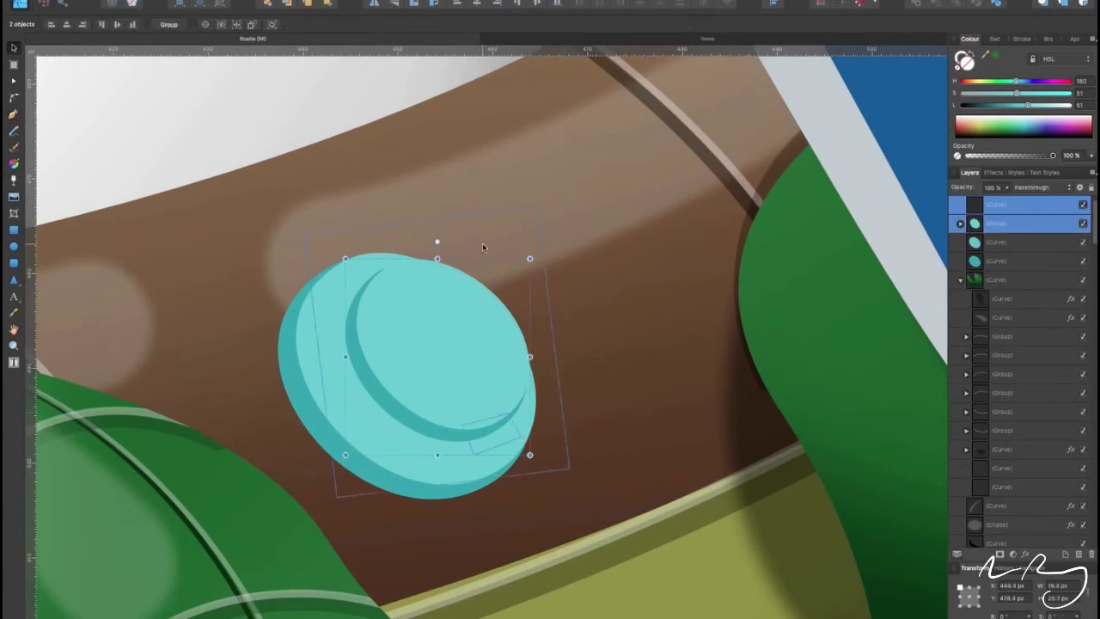
scroll(409, 393, up, 2)
key(a)
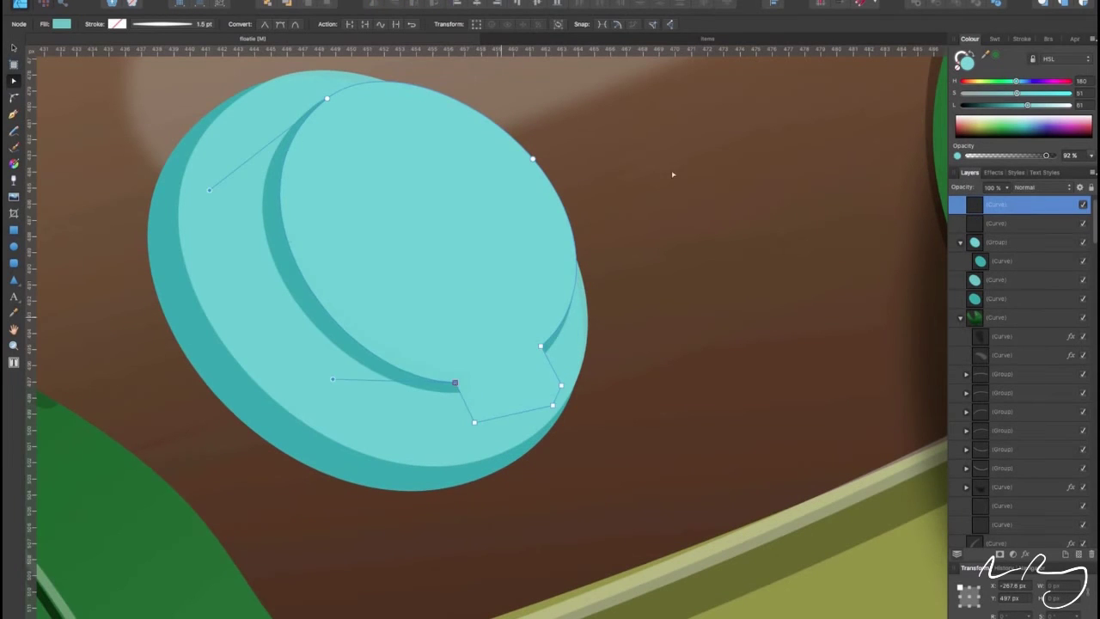
click(501, 390)
scroll(501, 389, left, 2)
scroll(501, 389, down, 1)
key(v)
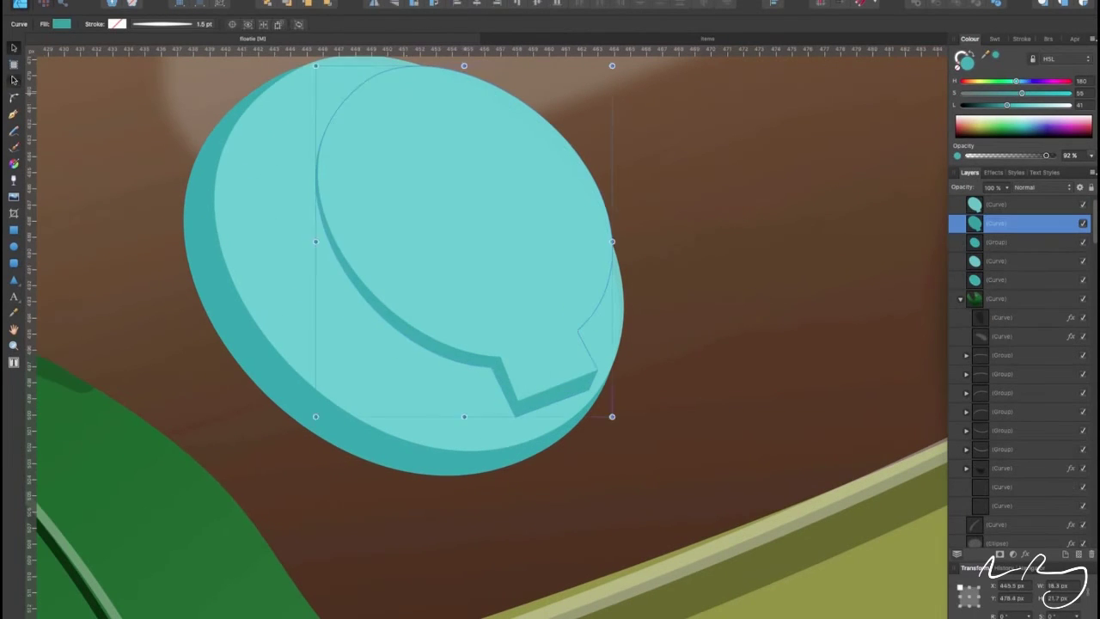
scroll(350, 96, down, 5)
Lay a gradient across the teal cap and darken the inner cap curve to lightness 32
key(g)
drag(457, 208, 481, 266)
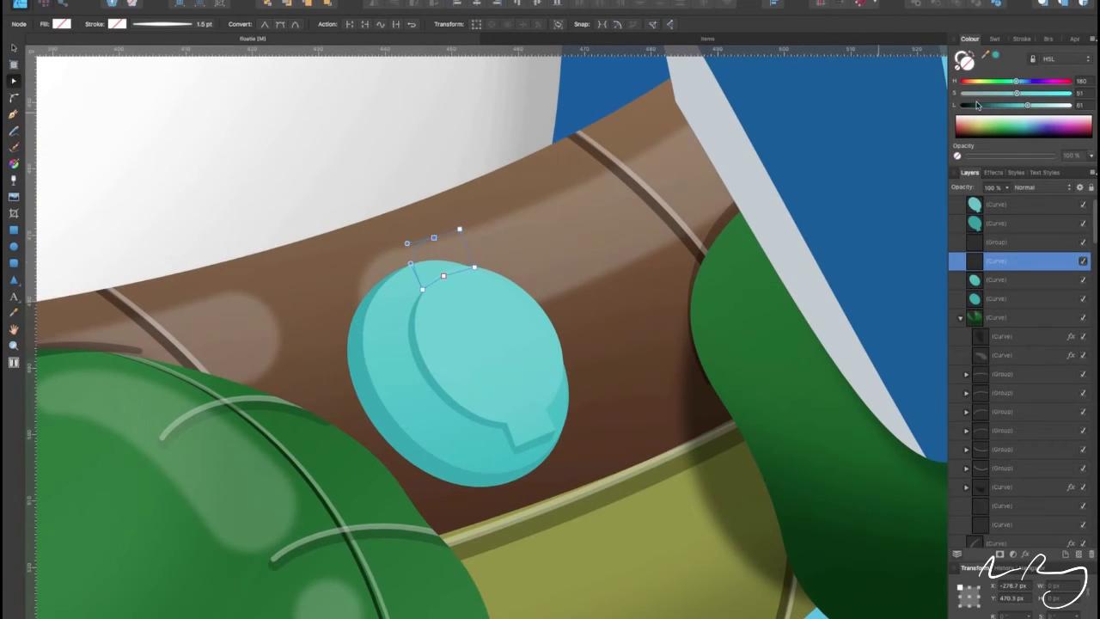
scroll(464, 236, up, 2)
drag(1004, 107, 997, 105)
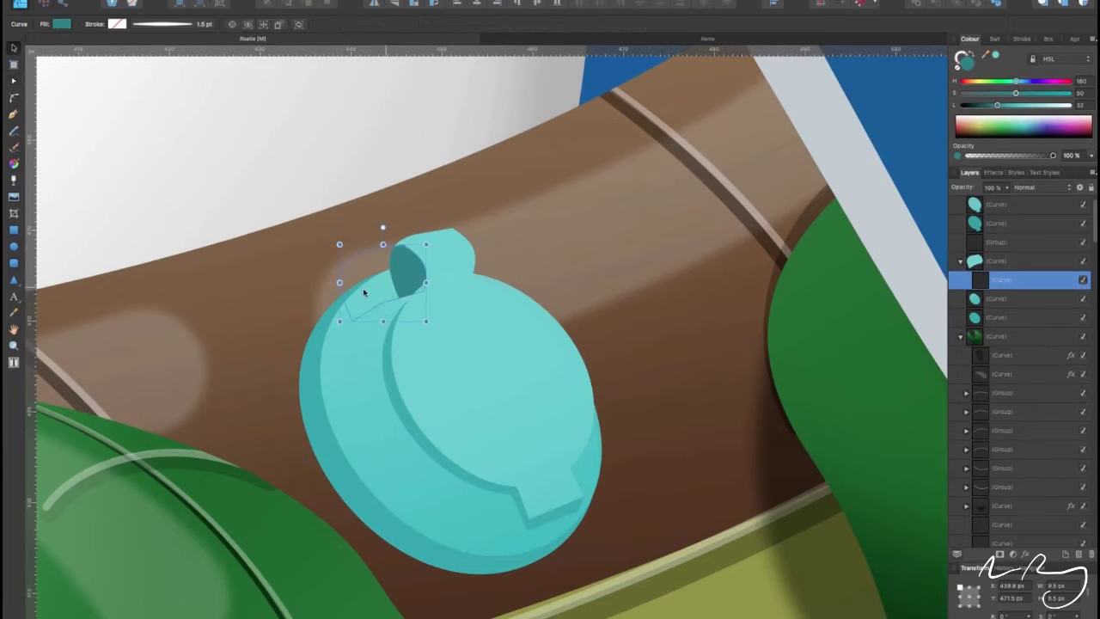
click(396, 255)
scroll(401, 251, up, 5)
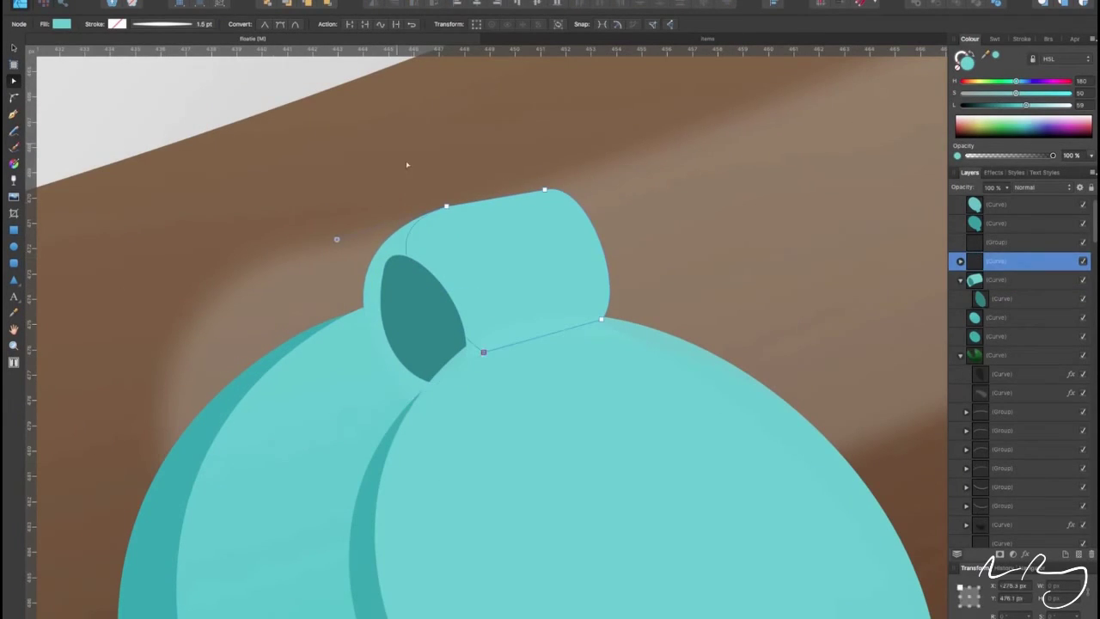
scroll(463, 250, down, 5)
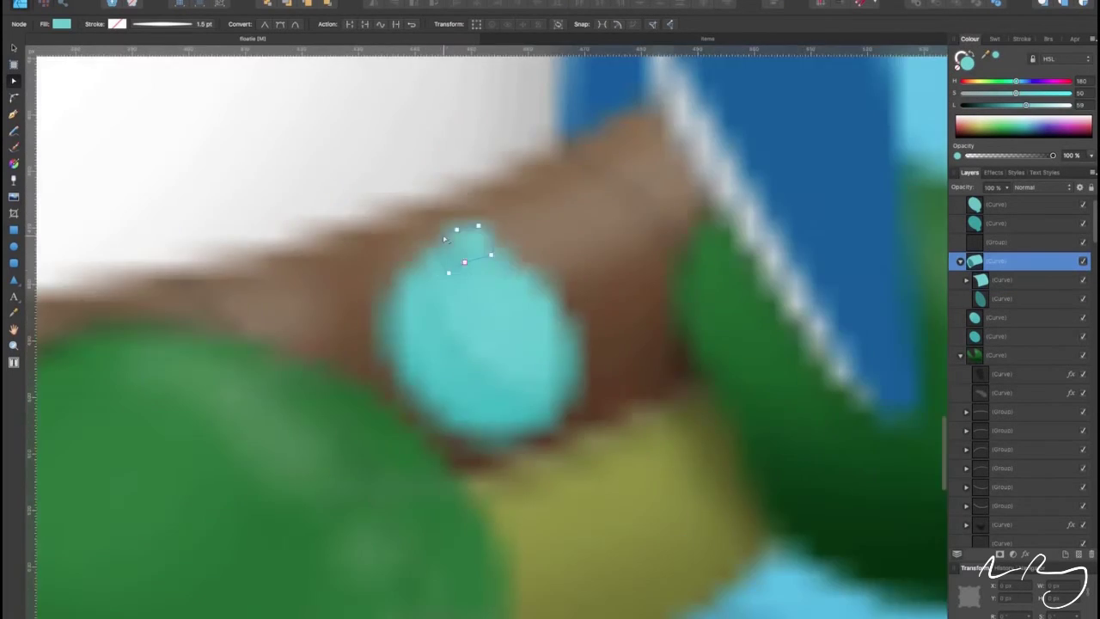
scroll(546, 299, down, 3)
Check the cap's face and top loop, then draw a pale highlight ellipse on the face
click(547, 299)
scroll(547, 299, up, 5)
scroll(515, 333, up, 5)
click(553, 334)
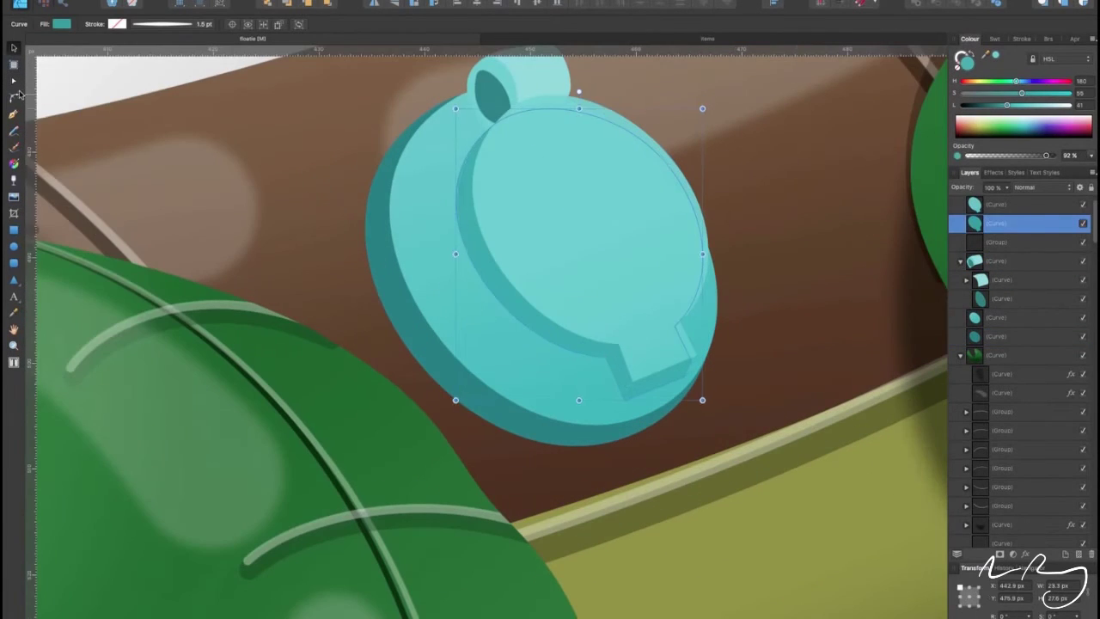
key(v)
scroll(519, 155, up, 2)
click(519, 155)
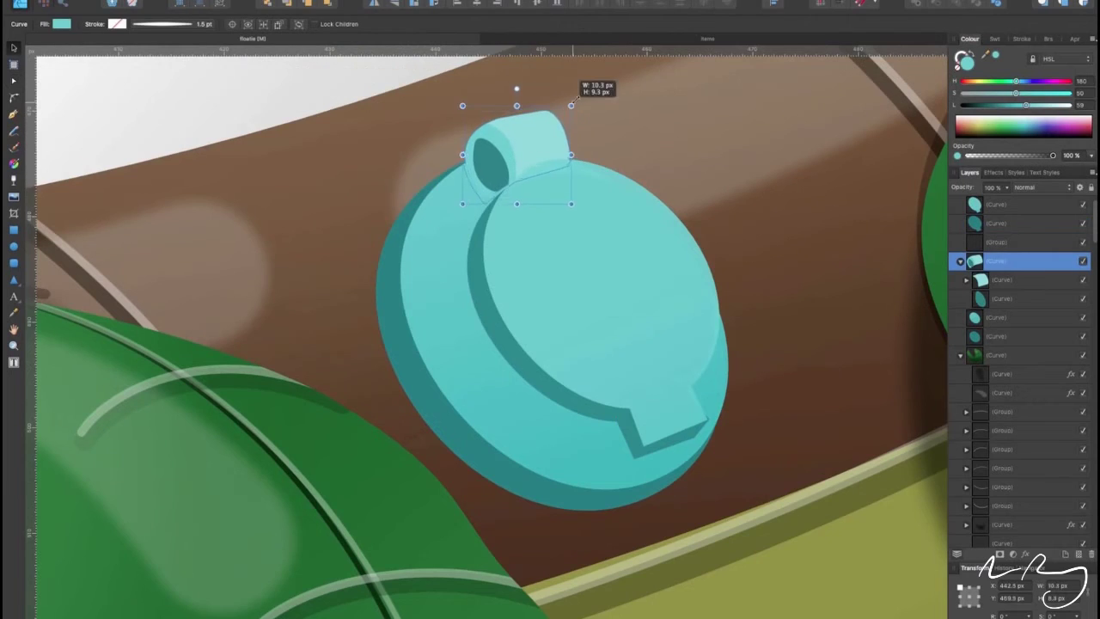
scroll(574, 98, down, 5)
scroll(559, 258, up, 4)
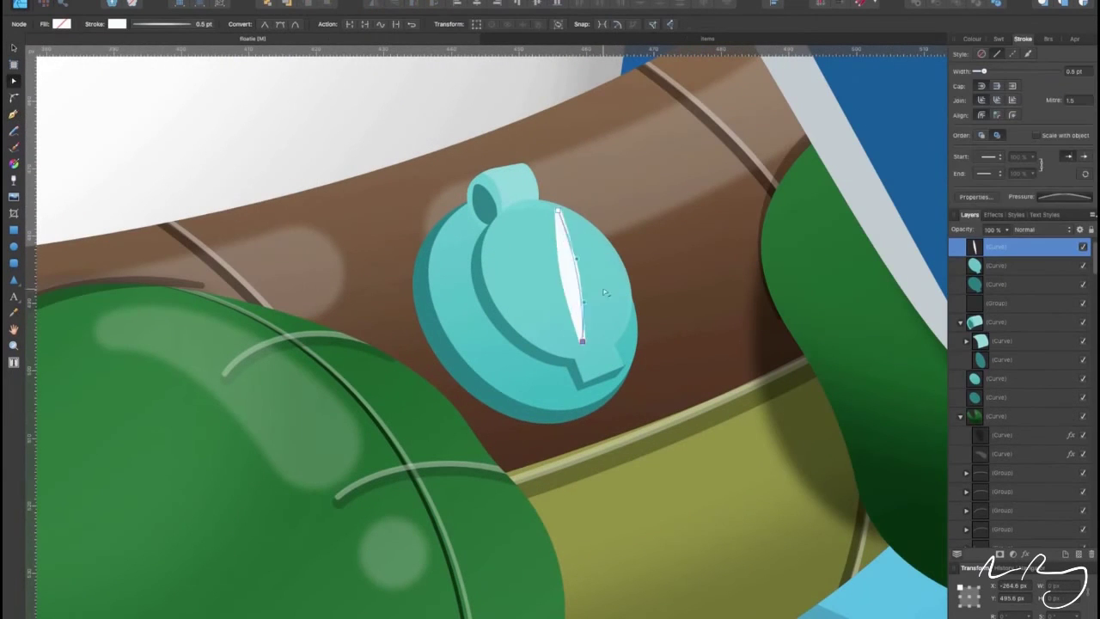
scroll(610, 327, down, 3)
scroll(599, 361, up, 1)
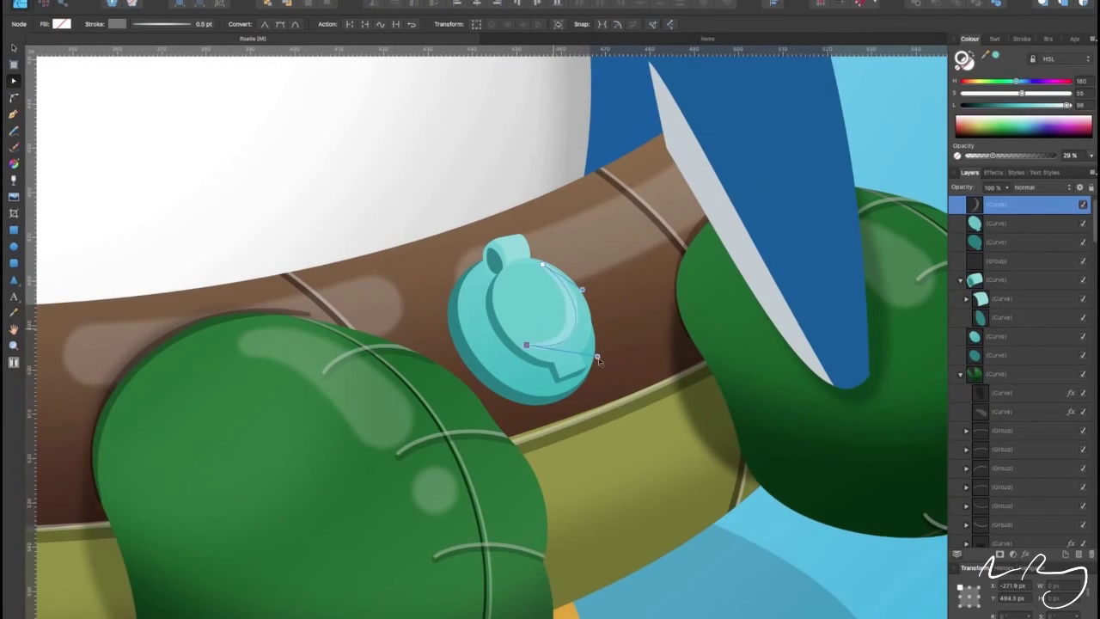
scroll(613, 375, up, 2)
key(e)
drag(440, 266, 554, 389)
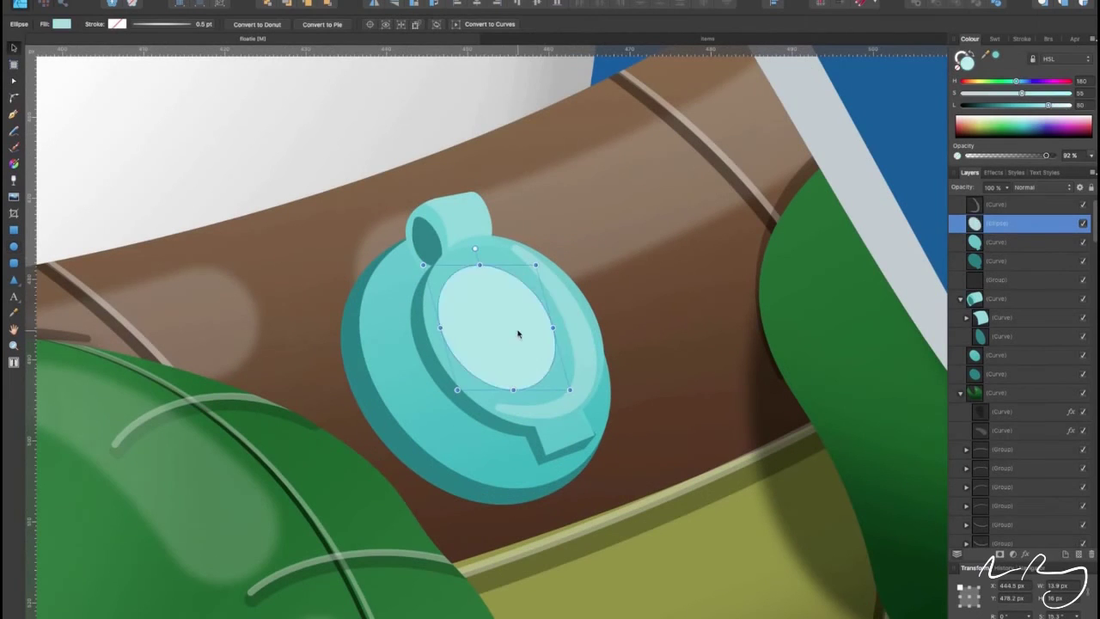
Give the pale cap ellipse a Gaussian Blur effect and resize it slightly
scroll(515, 327, down, 3)
click(993, 172)
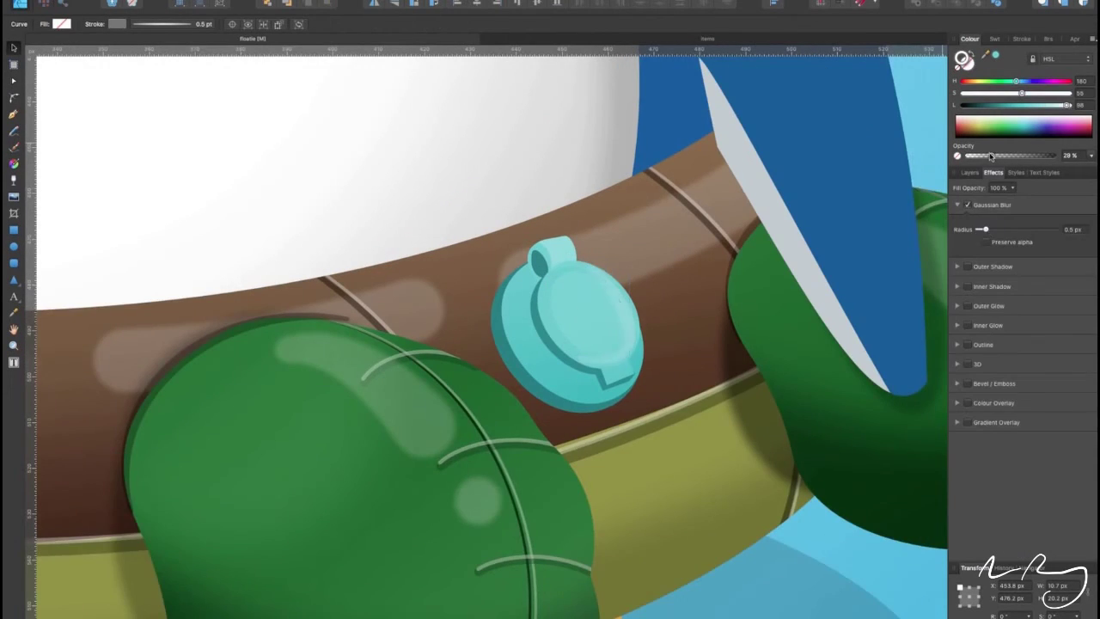
scroll(558, 335, up, 3)
drag(629, 339, 640, 338)
click(970, 172)
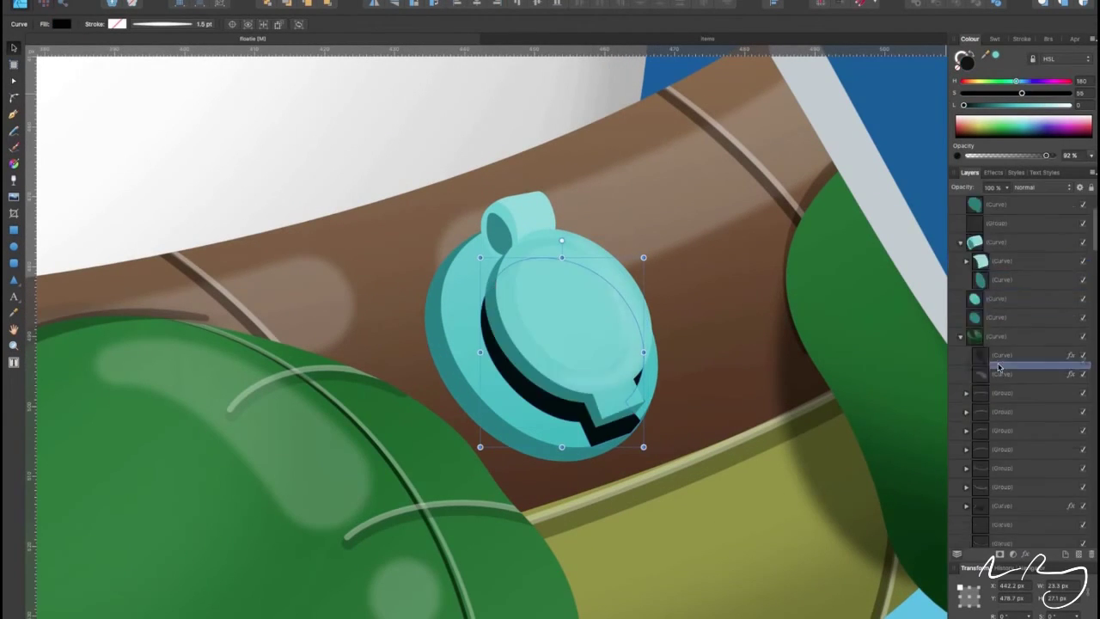
Move the black shadow shape beneath the cap's face and add its effects
drag(976, 279, 975, 399)
click(993, 172)
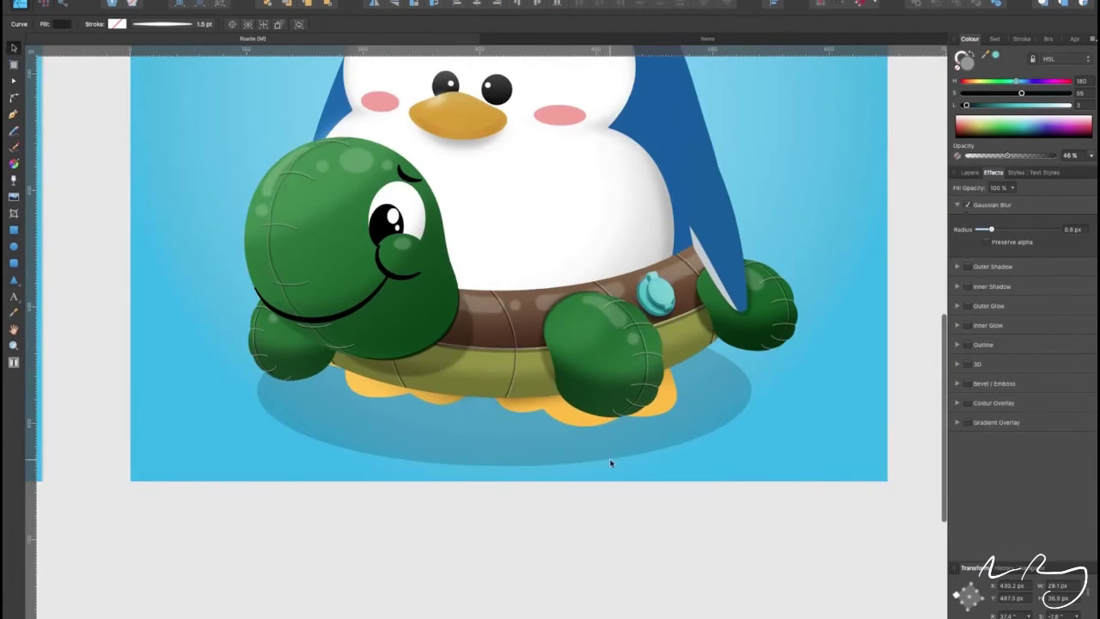
click(671, 301)
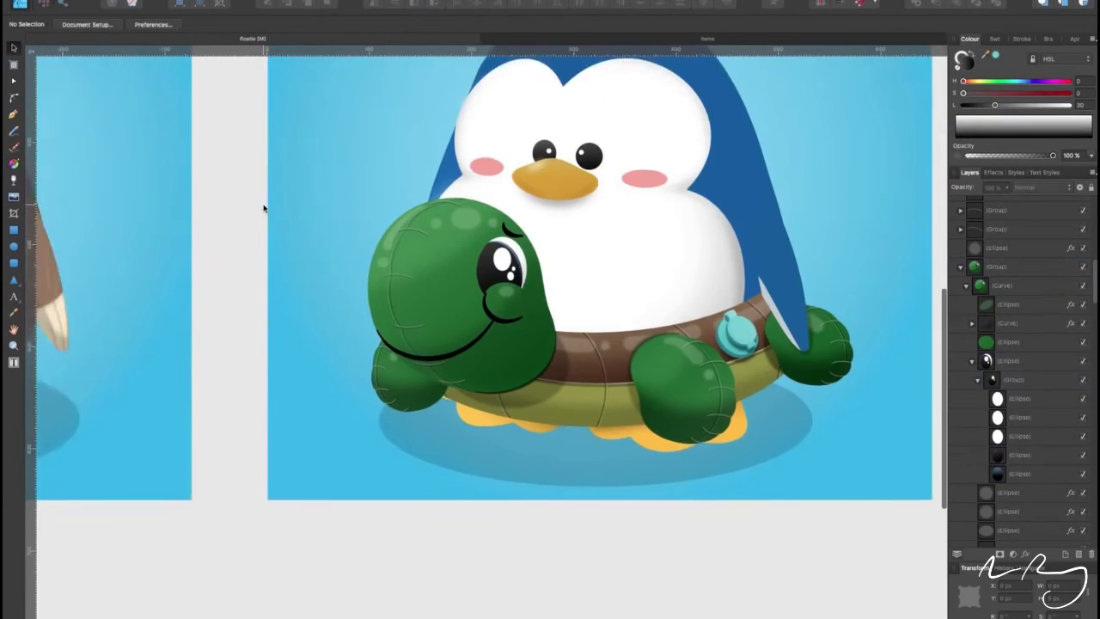
Fit the view and deselect to show all three animals wearing their turtle float rings
click(978, 505)
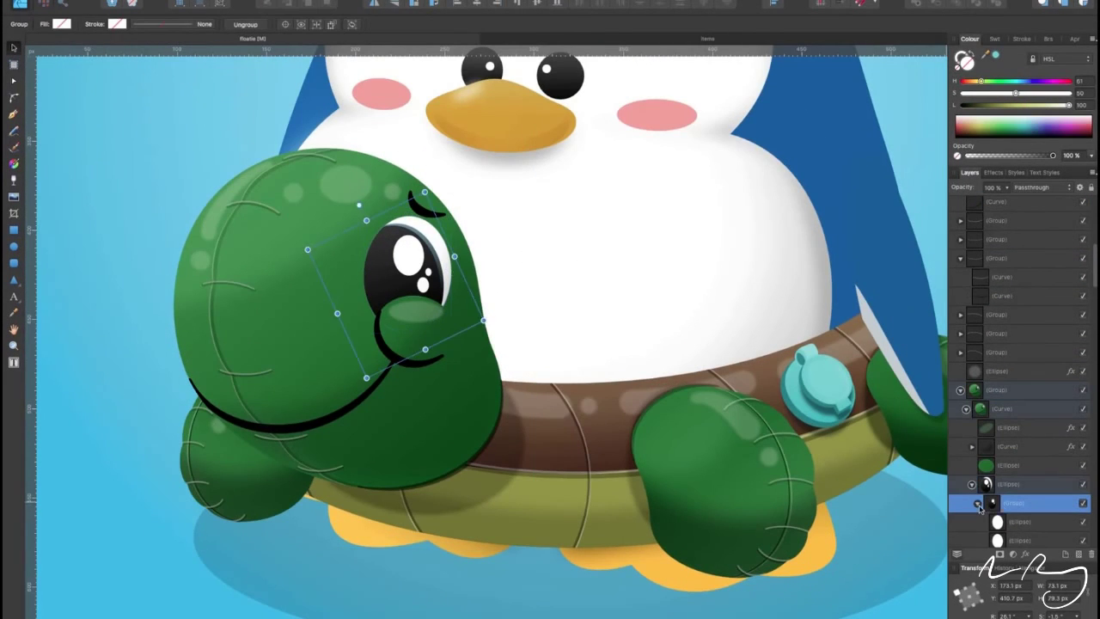
key(ctrl+0)
click(454, 452)
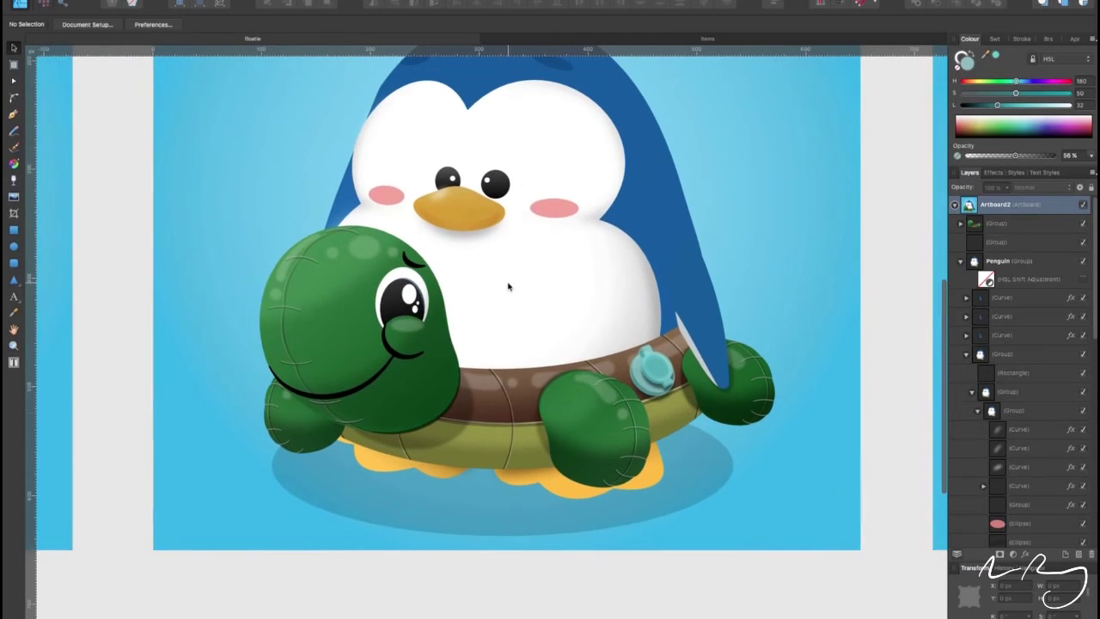
click(422, 415)
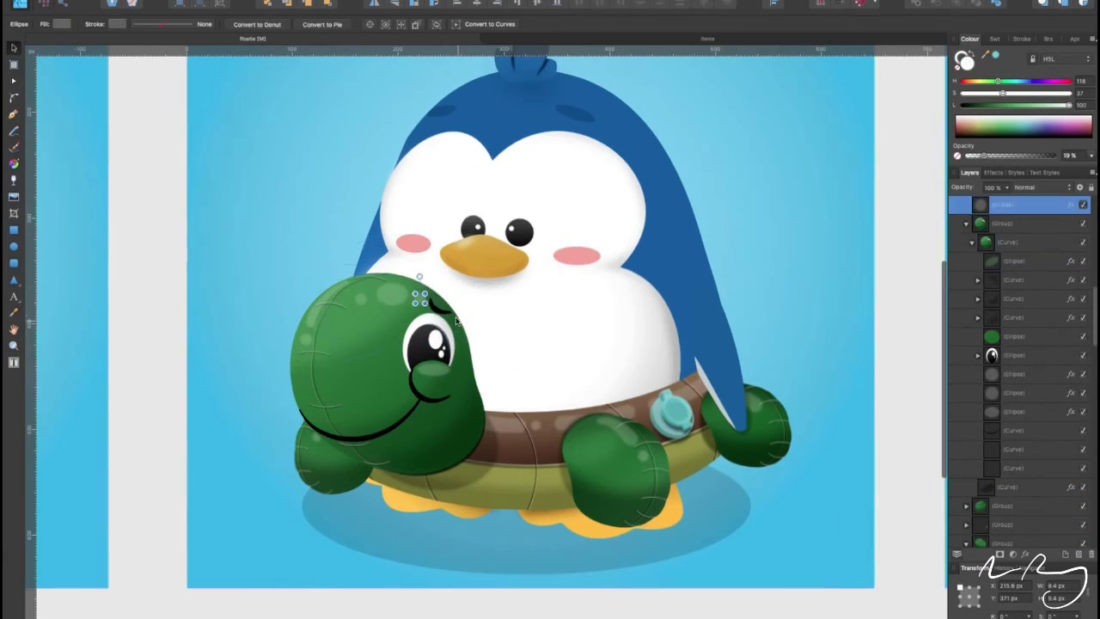
click(442, 276)
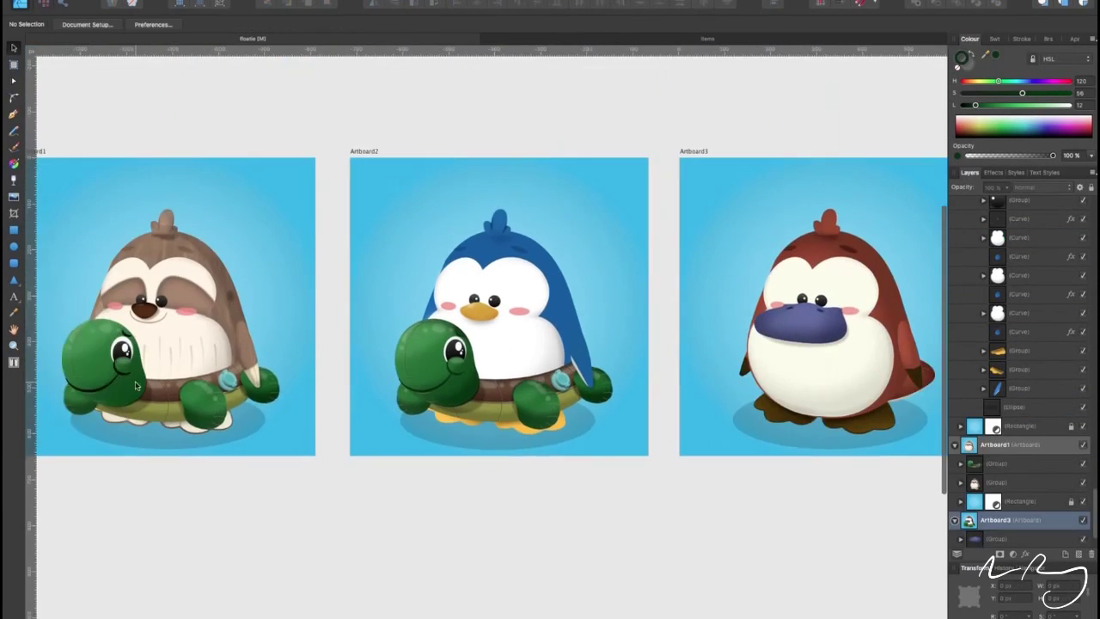
key(ctrl+plus)
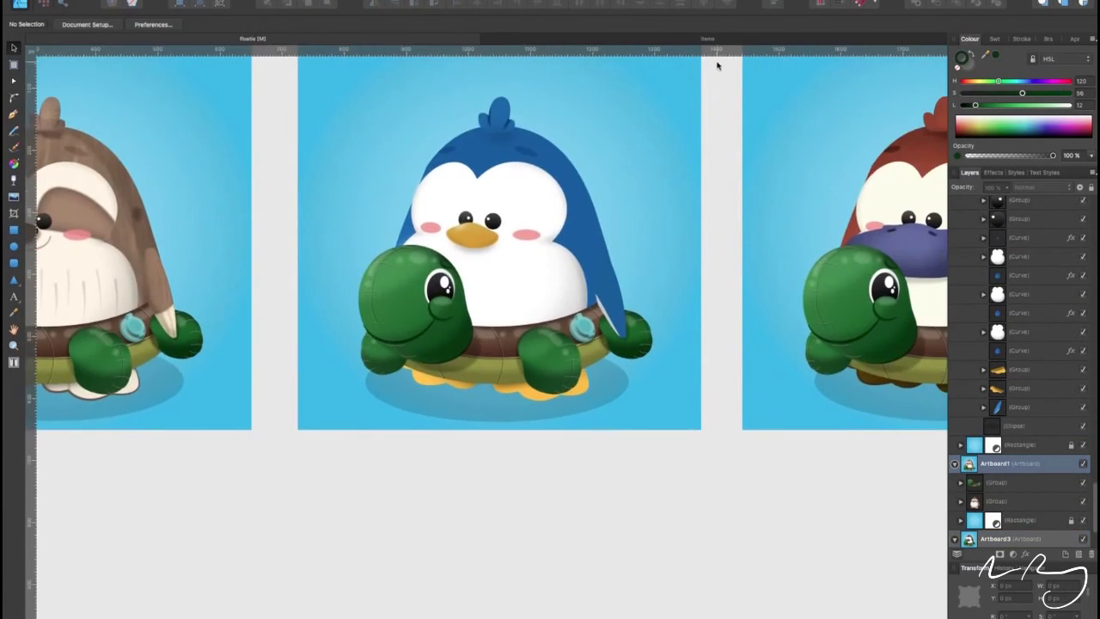
key(ctrl+plus)
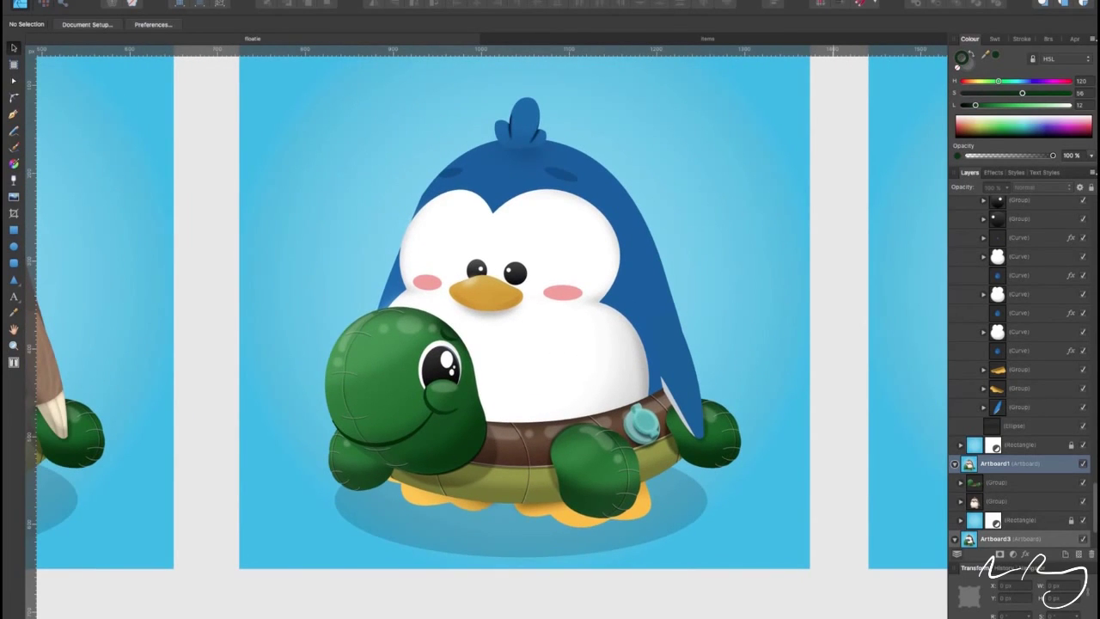